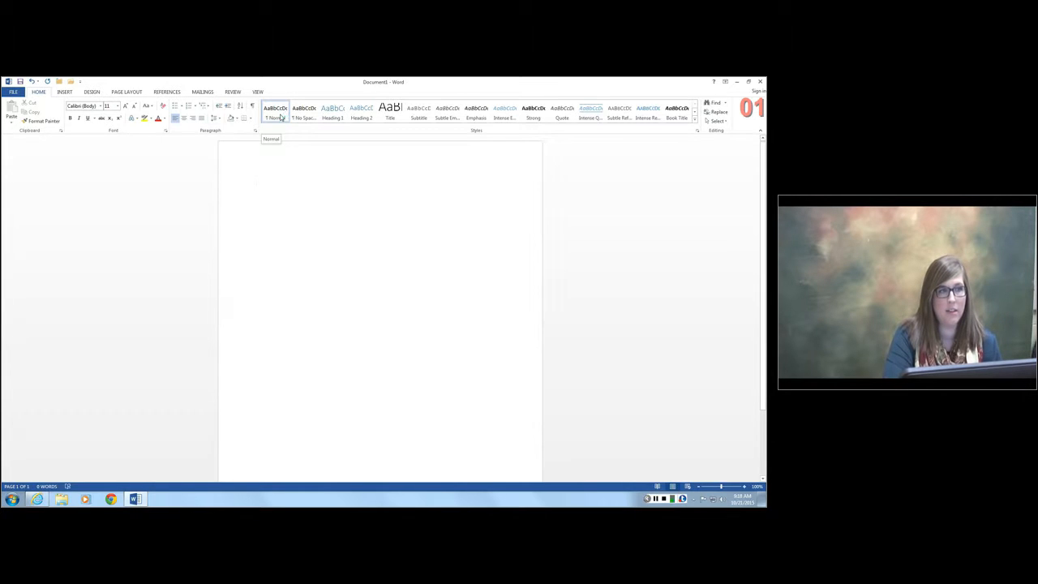
- Modify the Normal style, naming it APA 12 and setting its font to Times New Roman, 12 pt
right_click(281, 118)
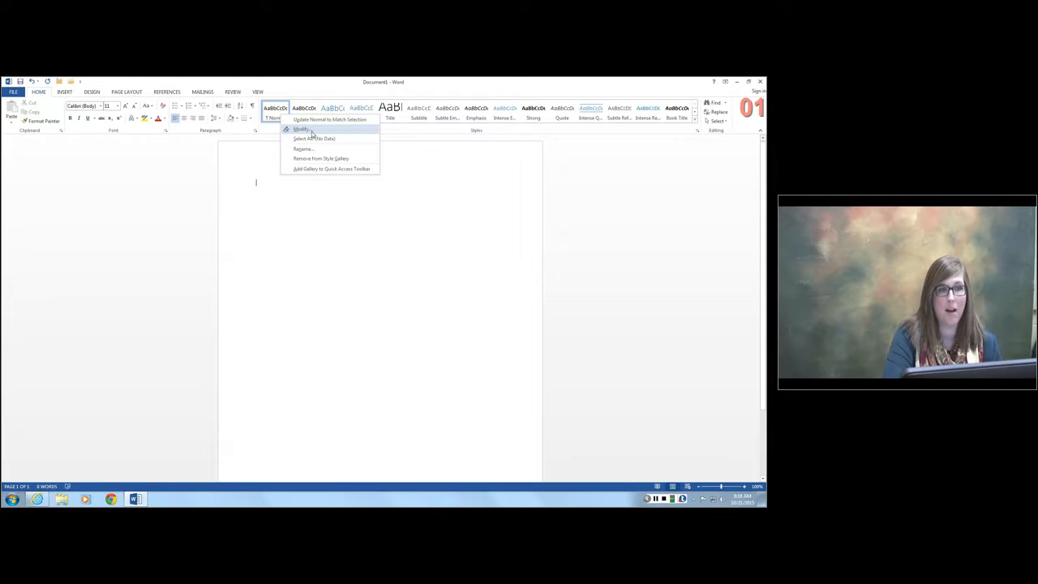
left_click(313, 131)
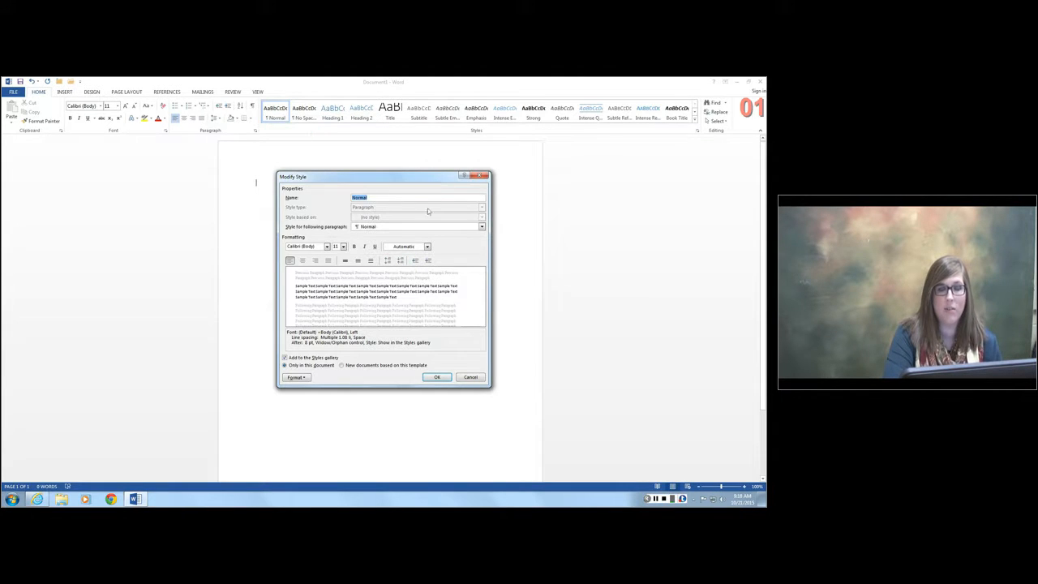
type("APA 12")
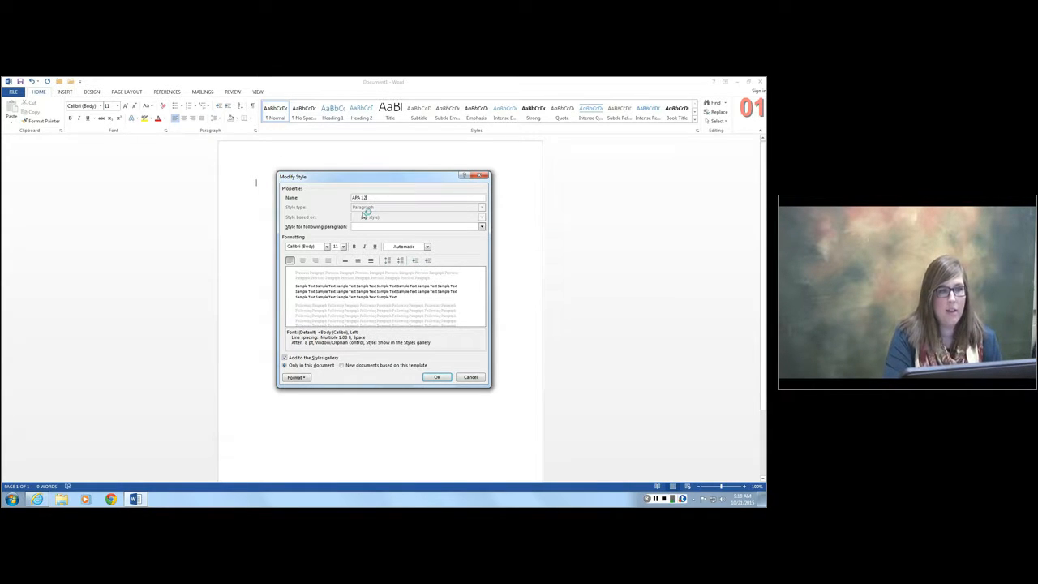
left_click(327, 246)
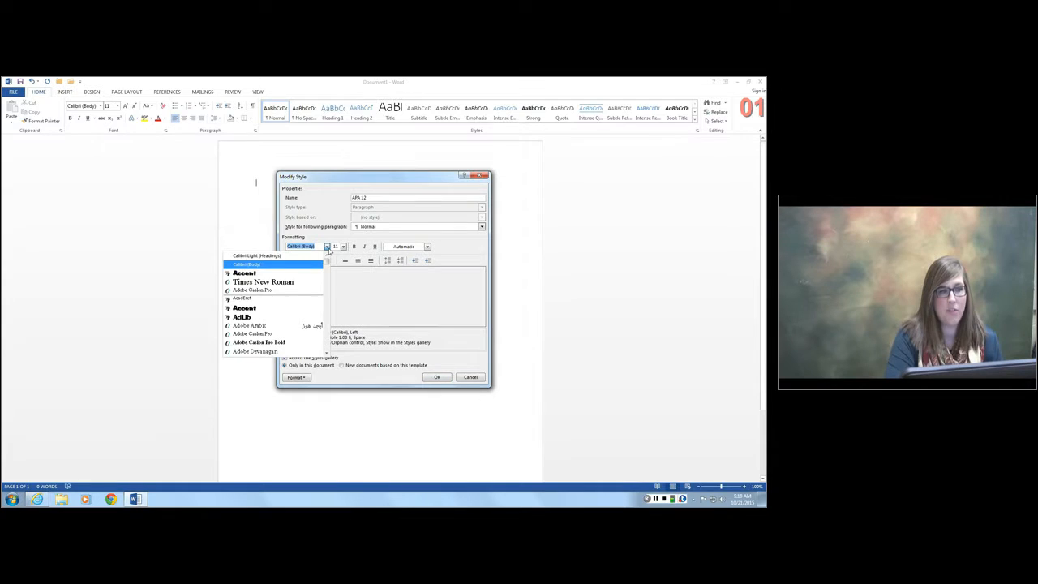
left_click(295, 282)
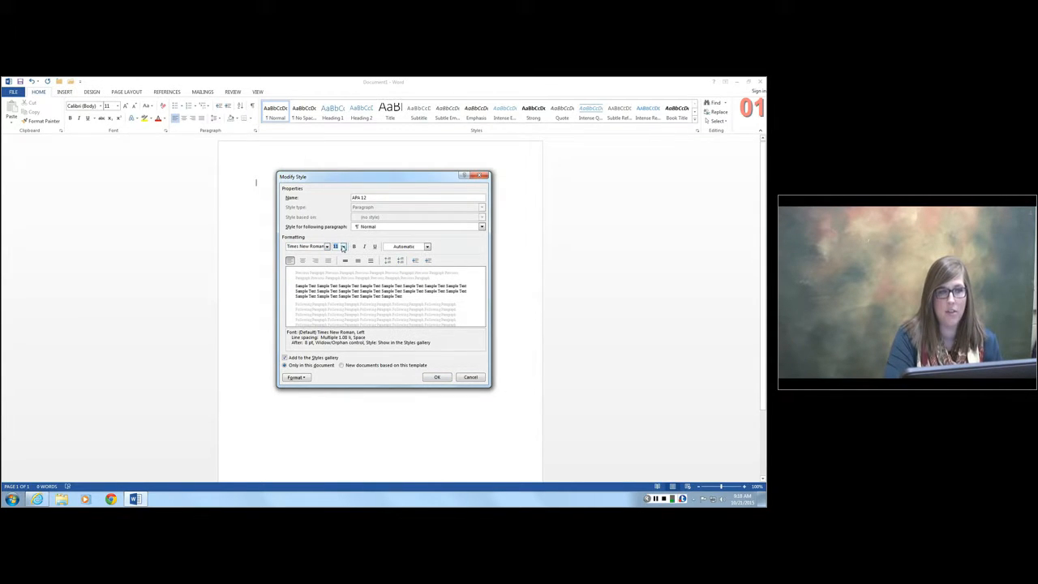
left_click(343, 247)
left_click(336, 280)
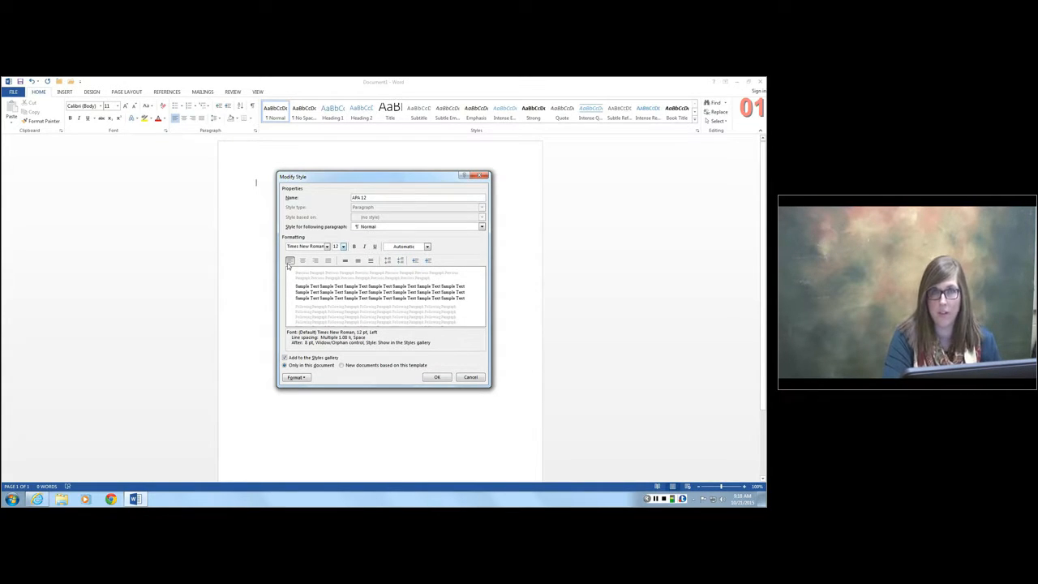
- Give the style double line spacing with no space before or after paragraphs, and apply the style changes
left_click(372, 261)
left_click(358, 262)
left_click(345, 261)
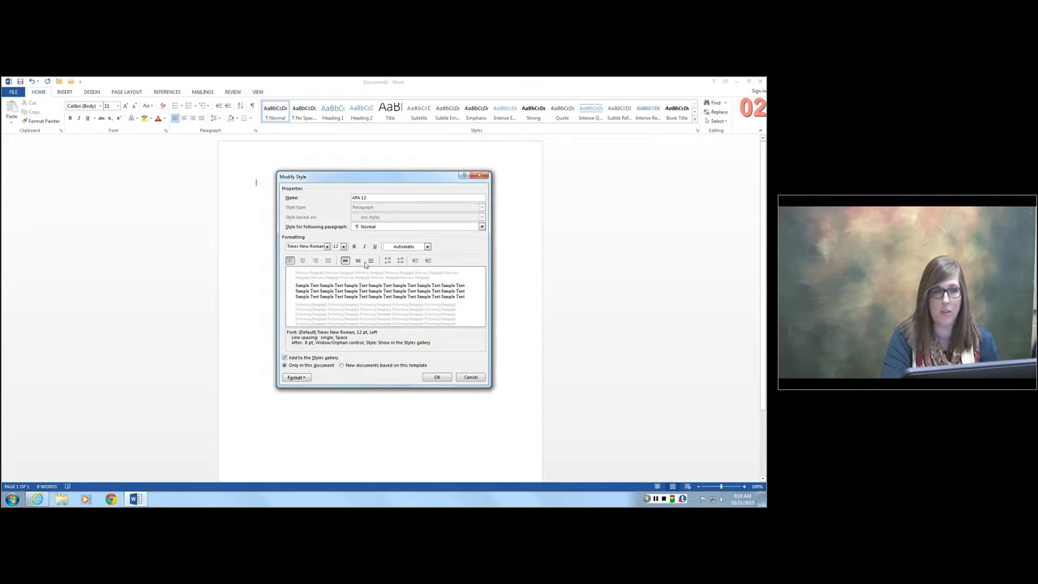
left_click(360, 261)
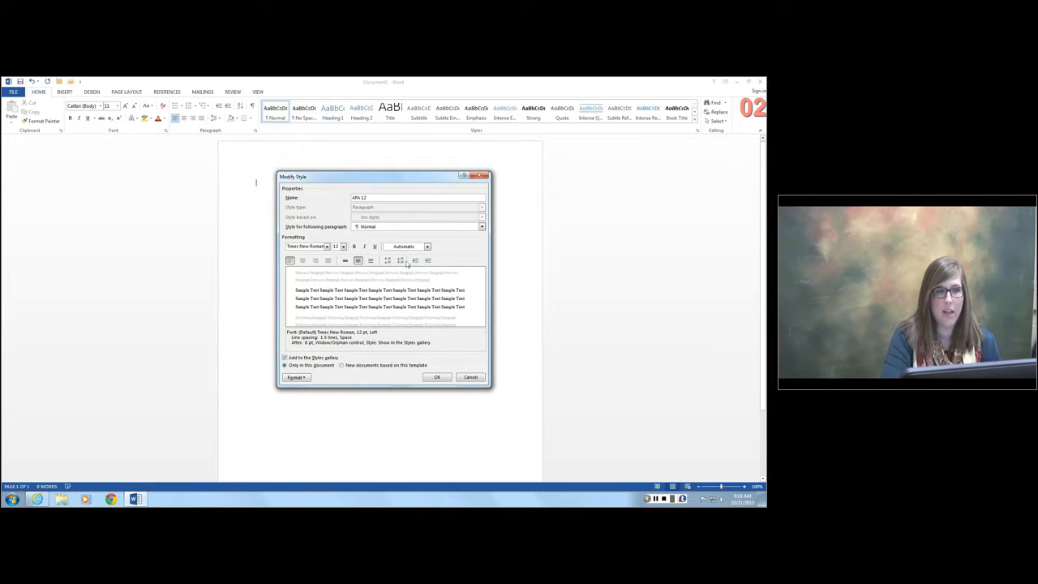
left_click(393, 261)
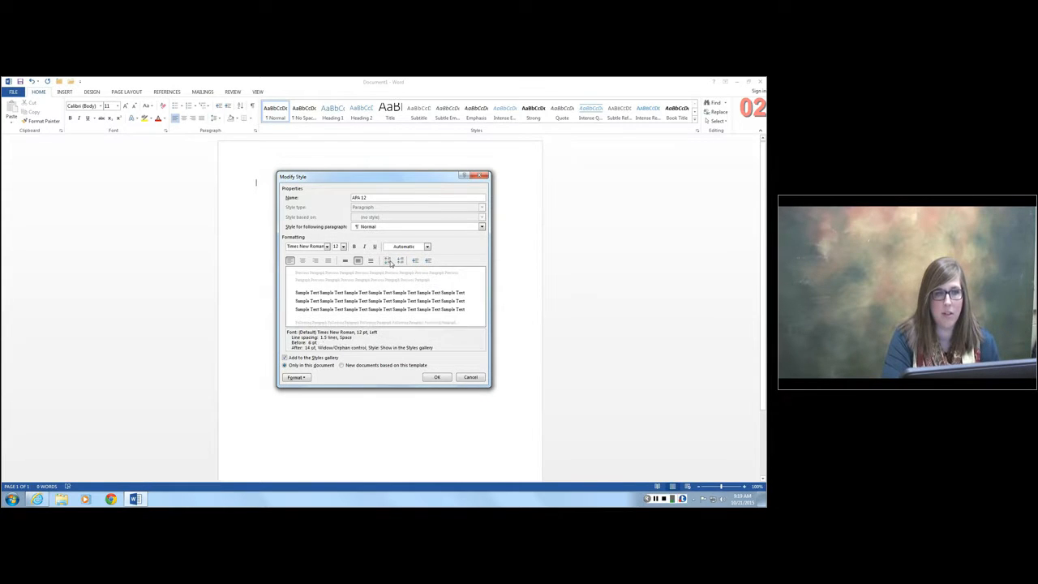
left_click(401, 261)
left_click(401, 260)
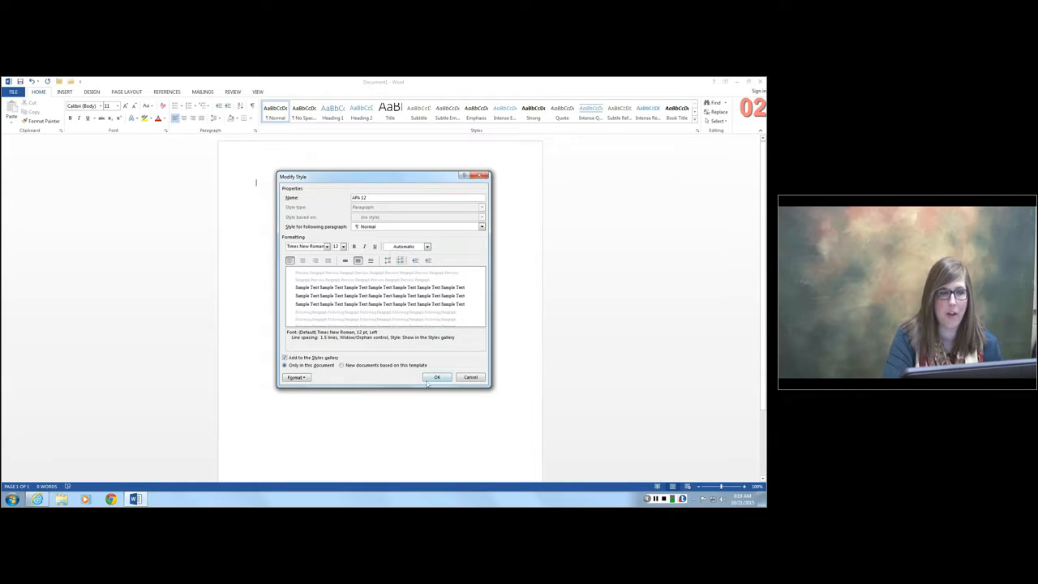
left_click(372, 261)
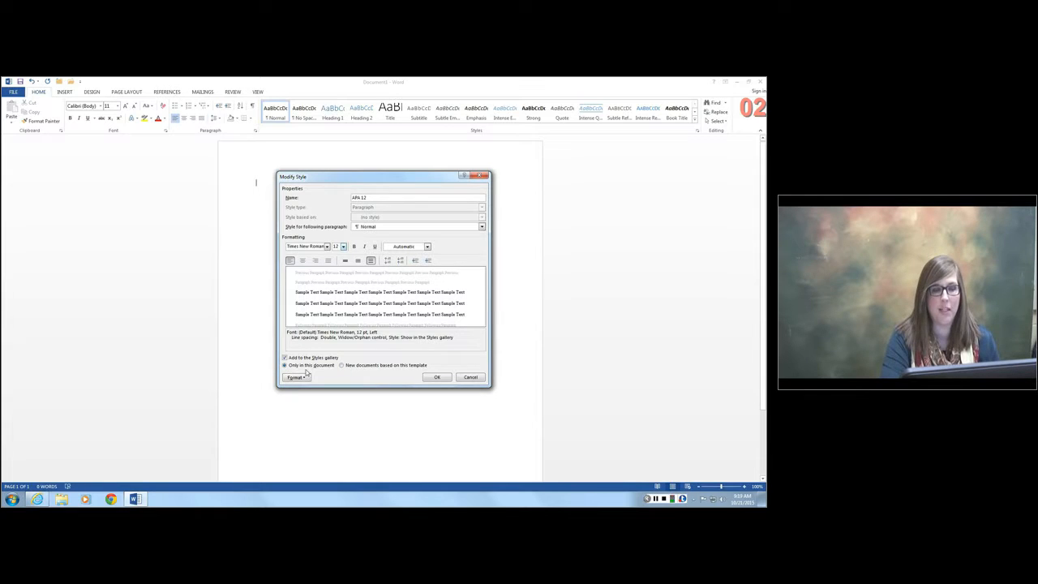
left_click(438, 378)
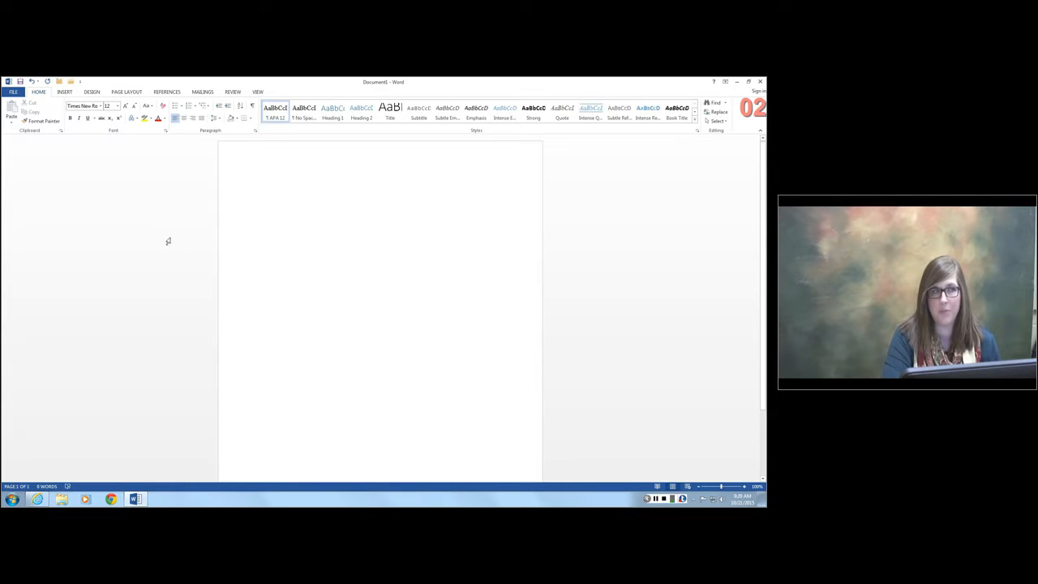
- Configure the paragraph settings to add no space between paragraphs of the same style and turn off widow/orphan control
left_click(256, 132)
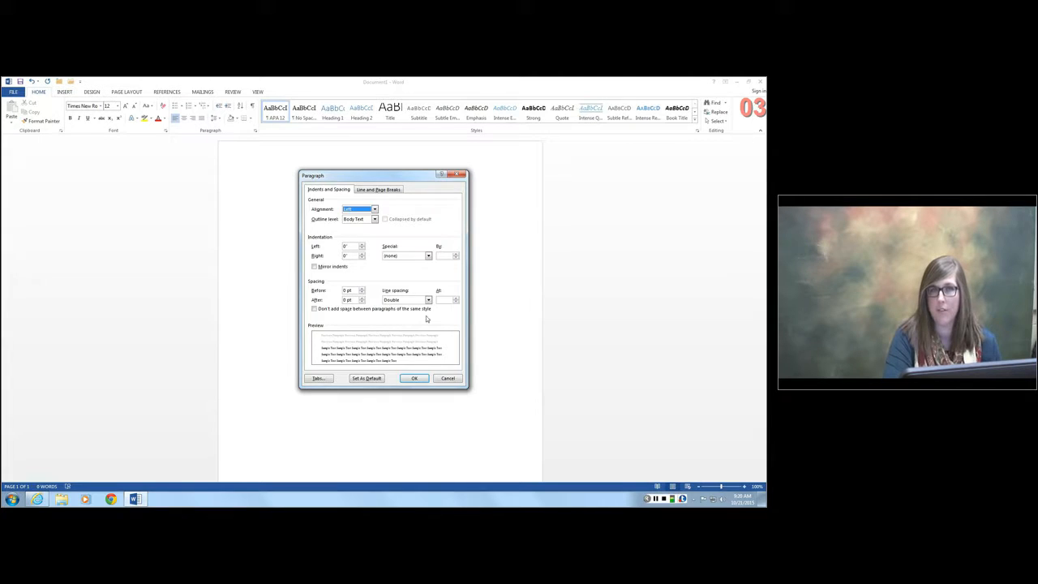
left_click(315, 309)
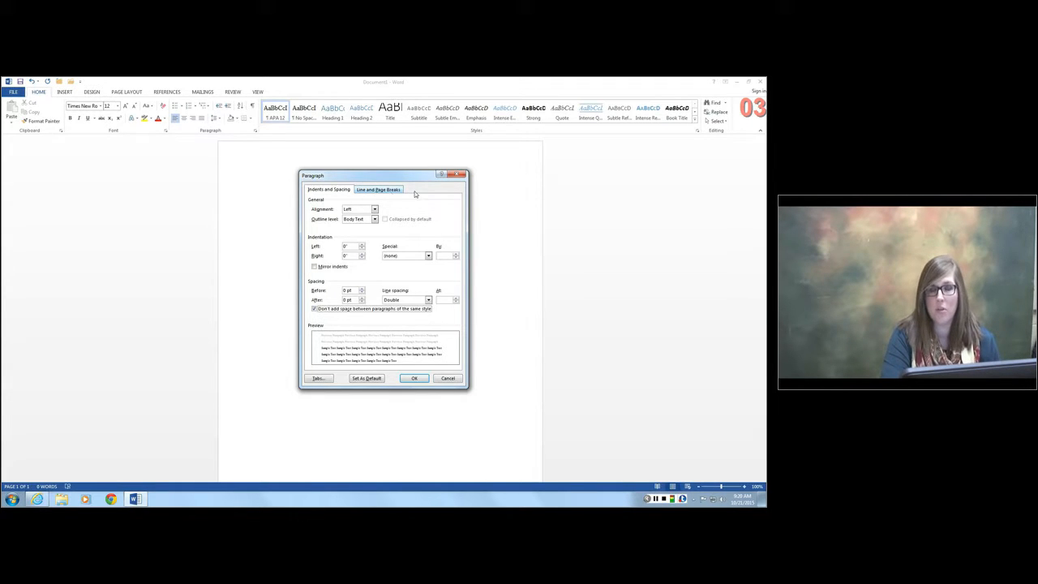
left_click(368, 191)
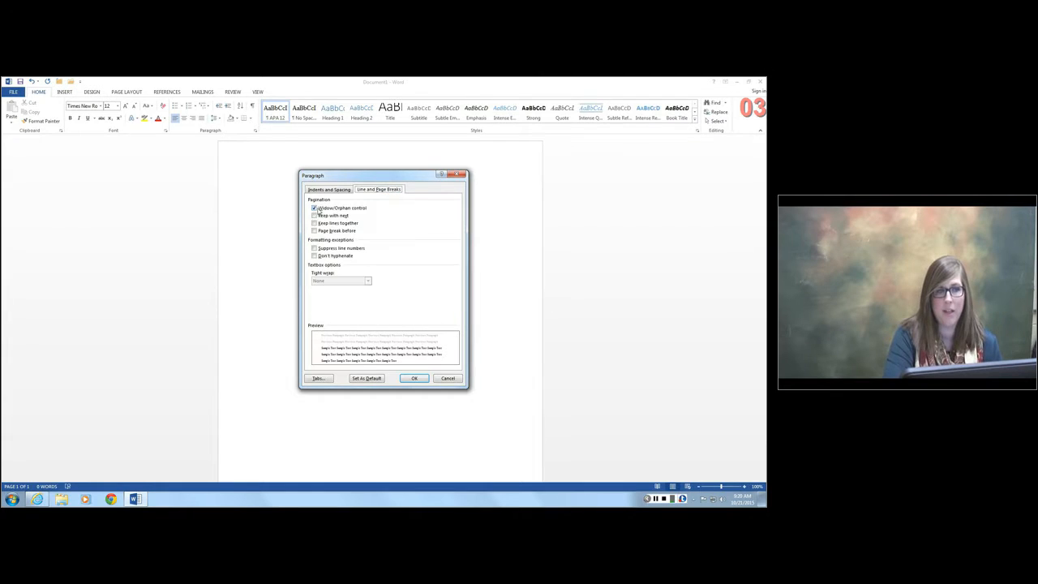
left_click(315, 209)
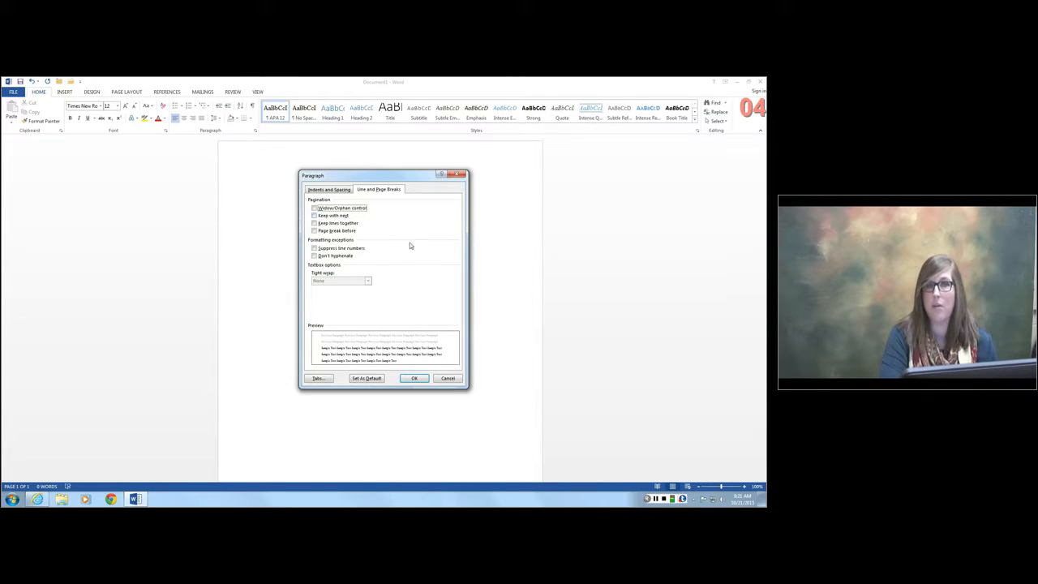
left_click(339, 191)
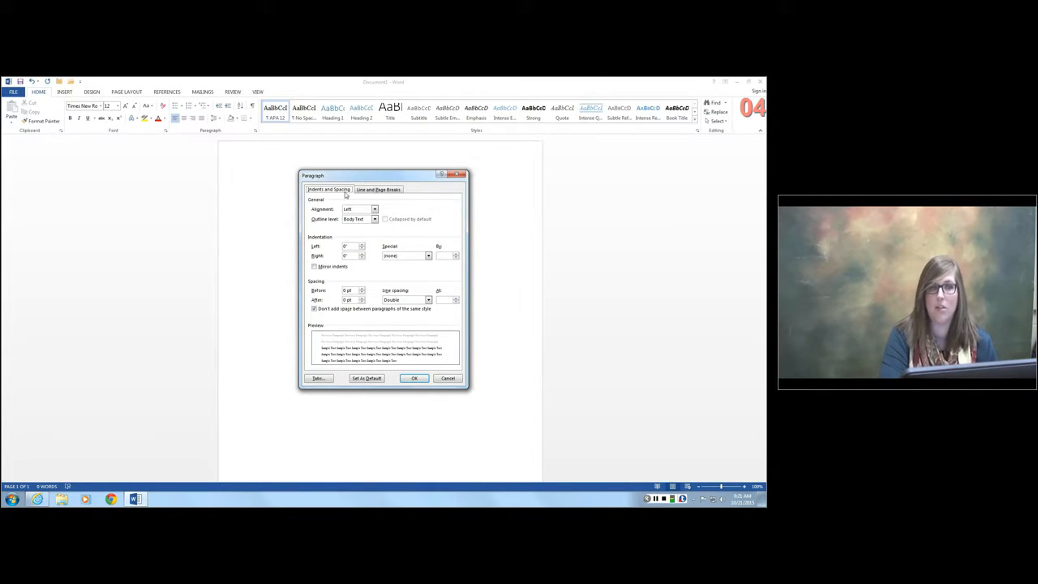
left_click(376, 190)
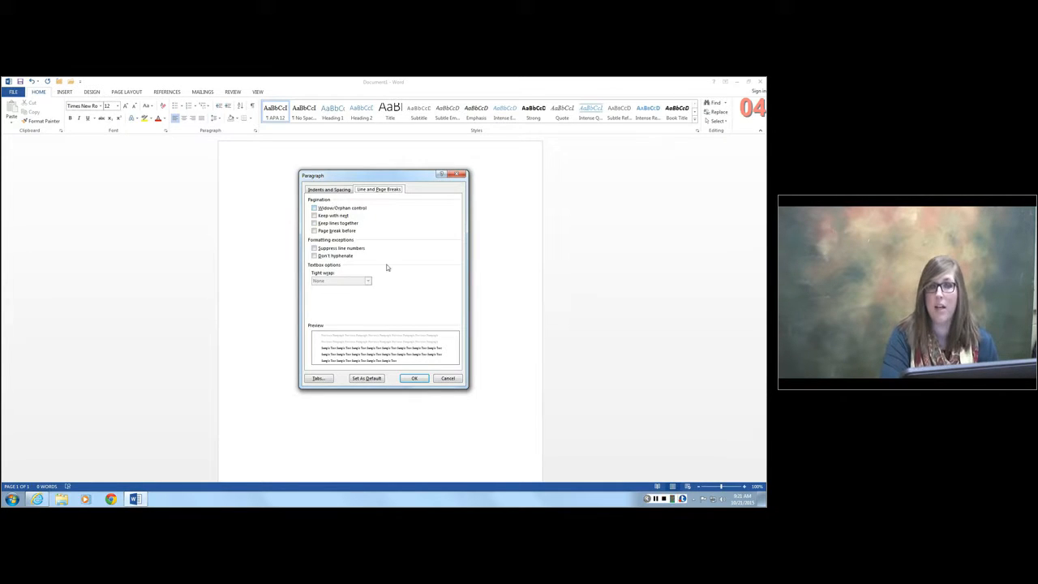
left_click(328, 189)
left_click(413, 378)
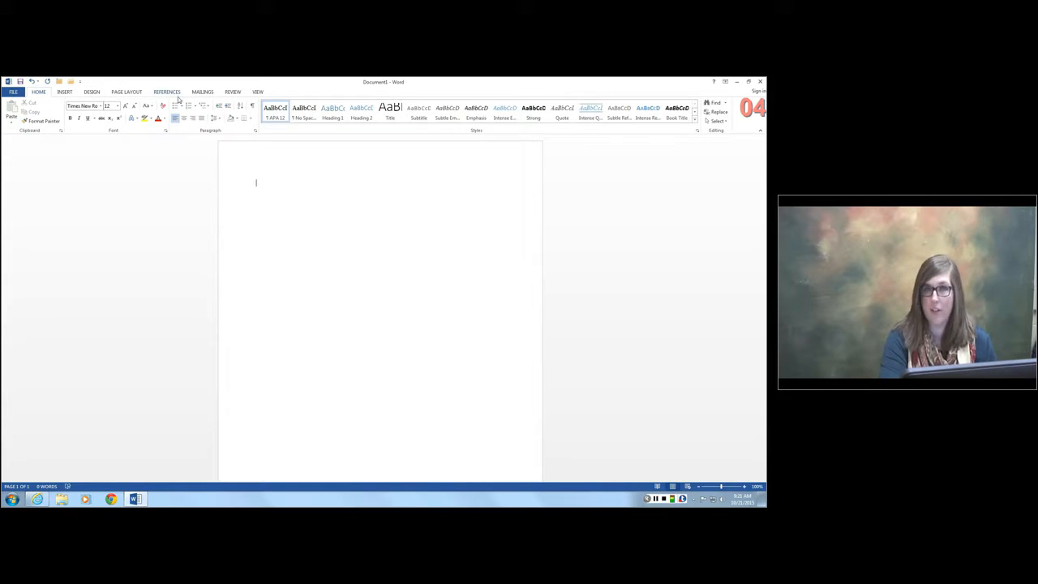
- Try the Office 2003 Default page margins, and restore the Normal 1-inch margins on all sides
left_click(122, 94)
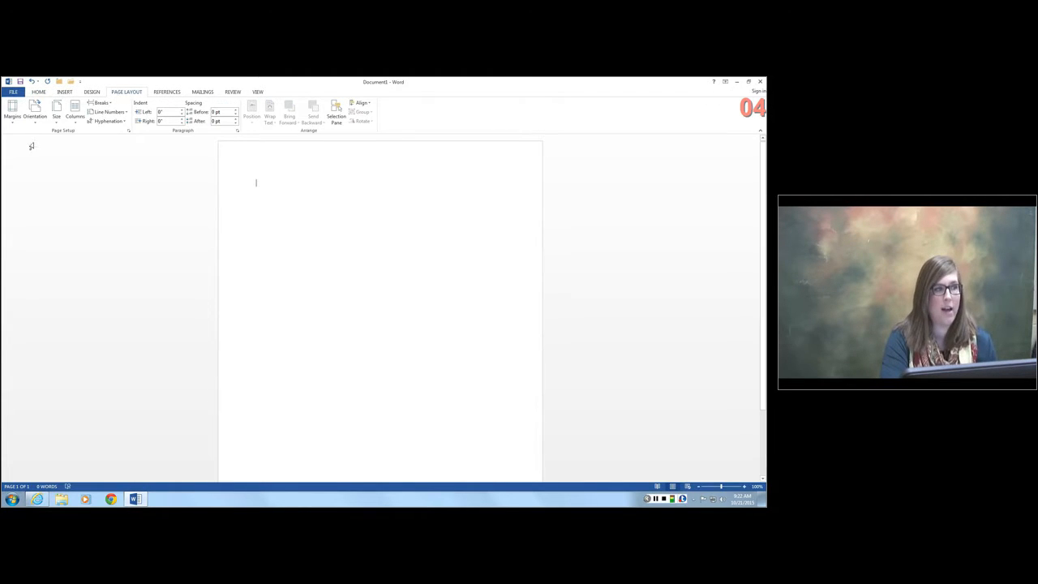
left_click(13, 113)
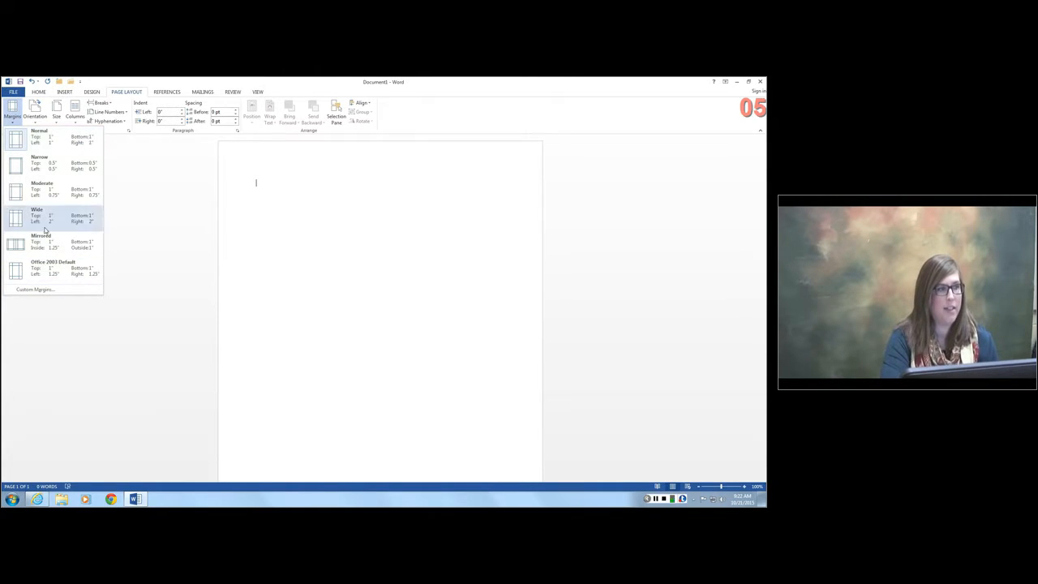
left_click(39, 264)
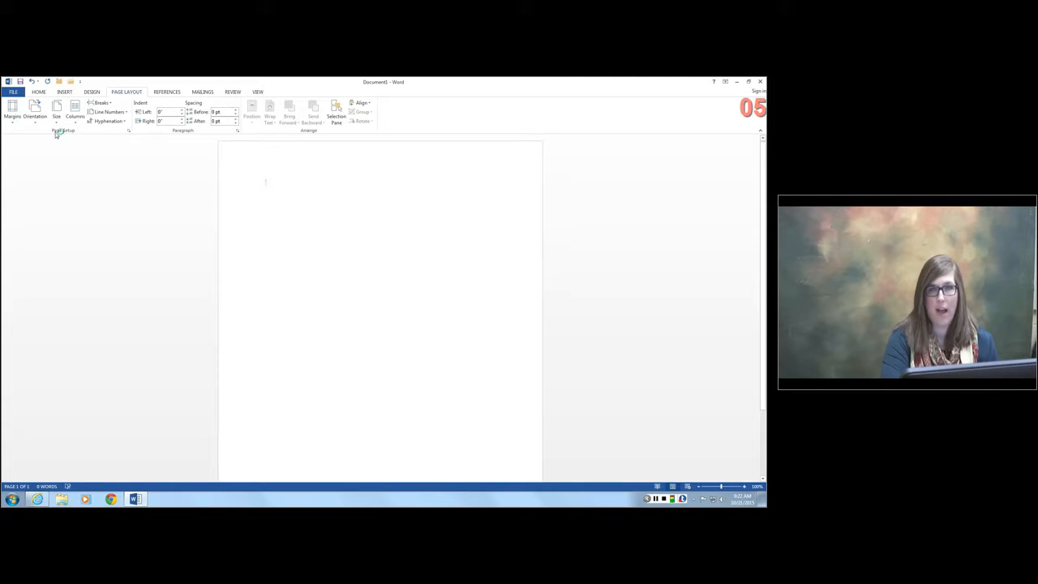
left_click(13, 113)
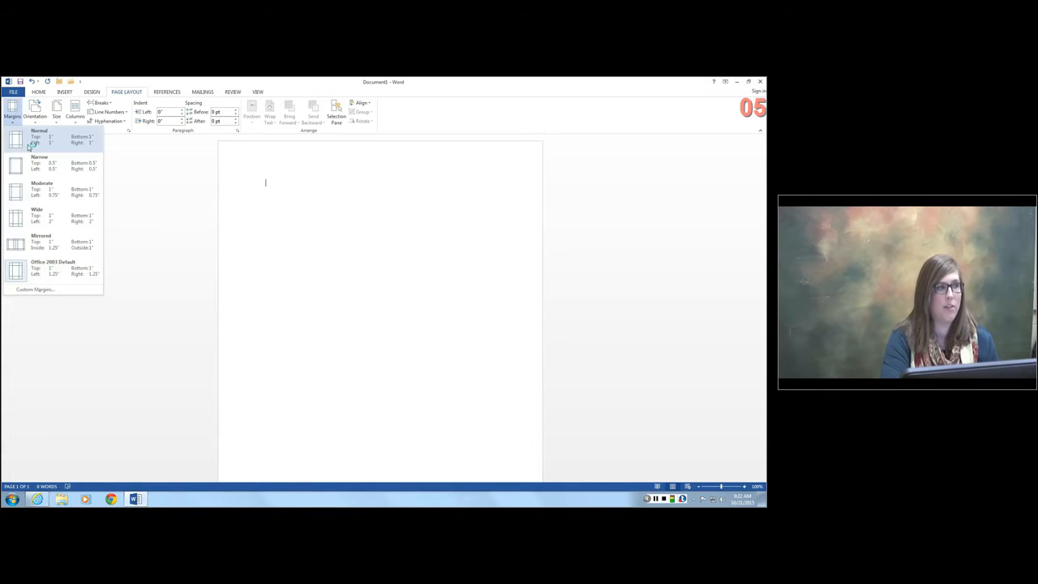
left_click(29, 147)
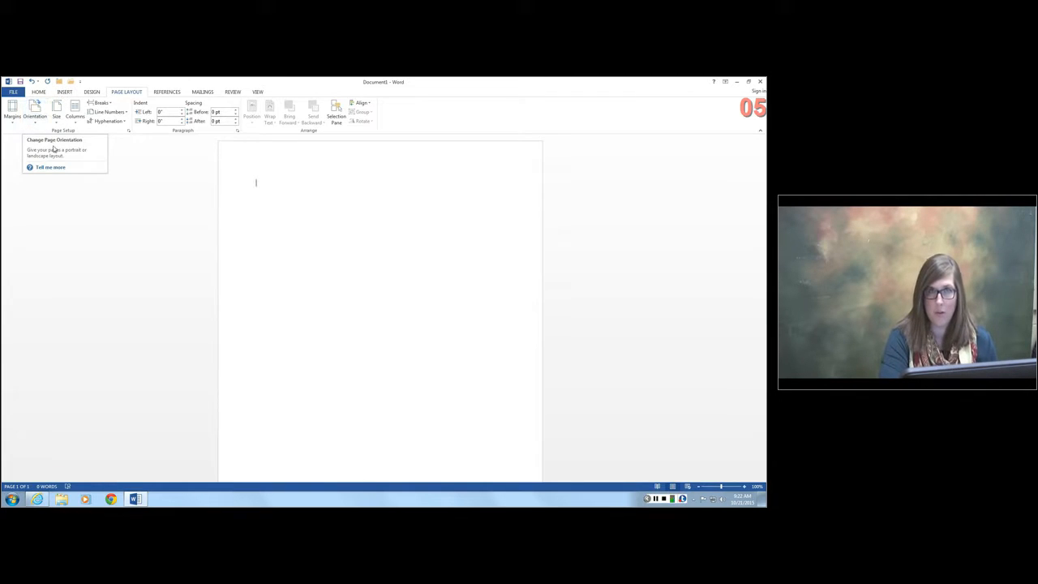
left_click(35, 118)
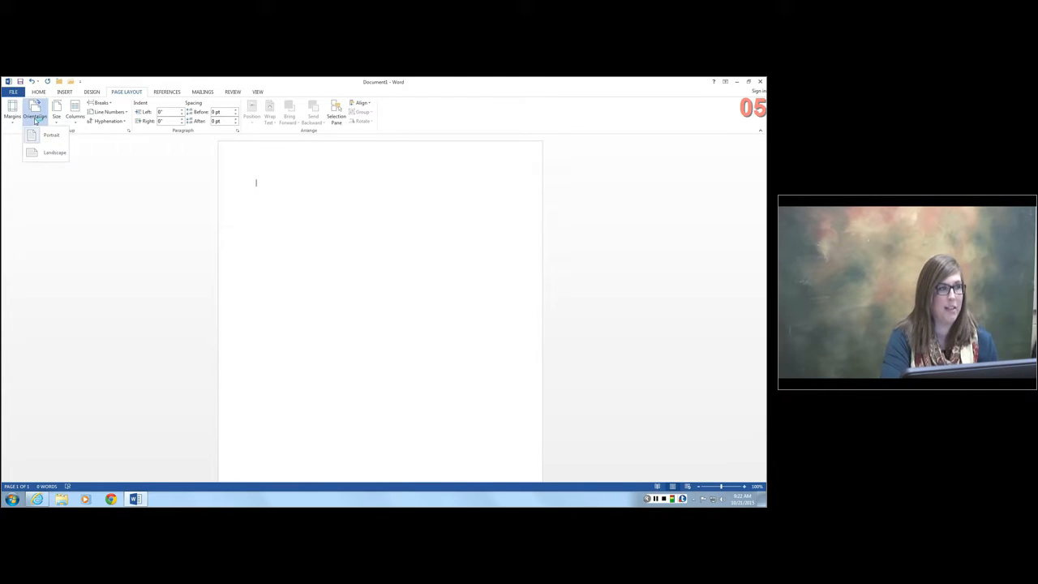
left_click(116, 232)
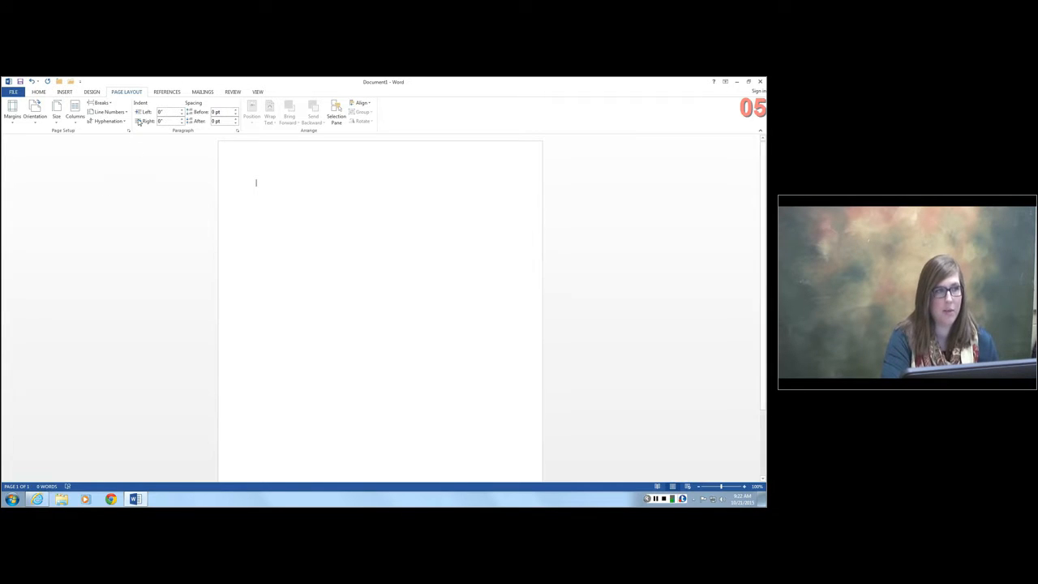
left_click(37, 93)
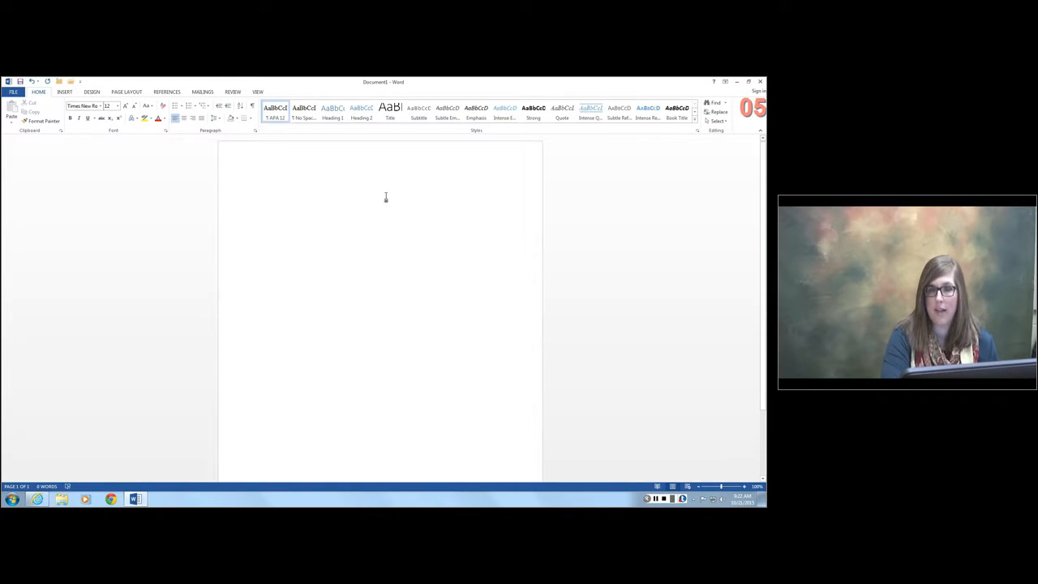
- Enter "Running head: RETENTION OF FIRST GENERATION" in the page header
double_click(266, 159)
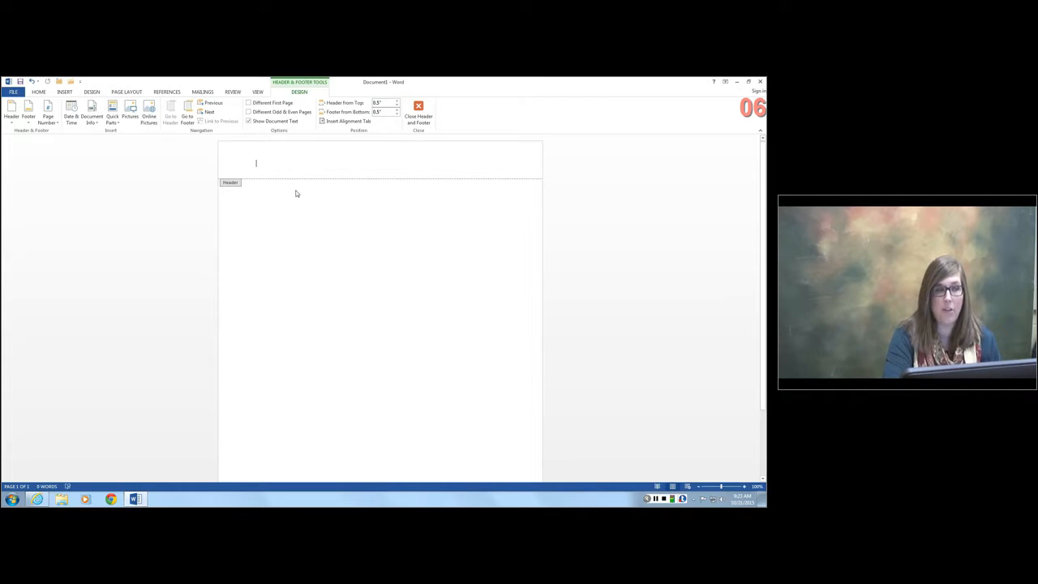
type("Running")
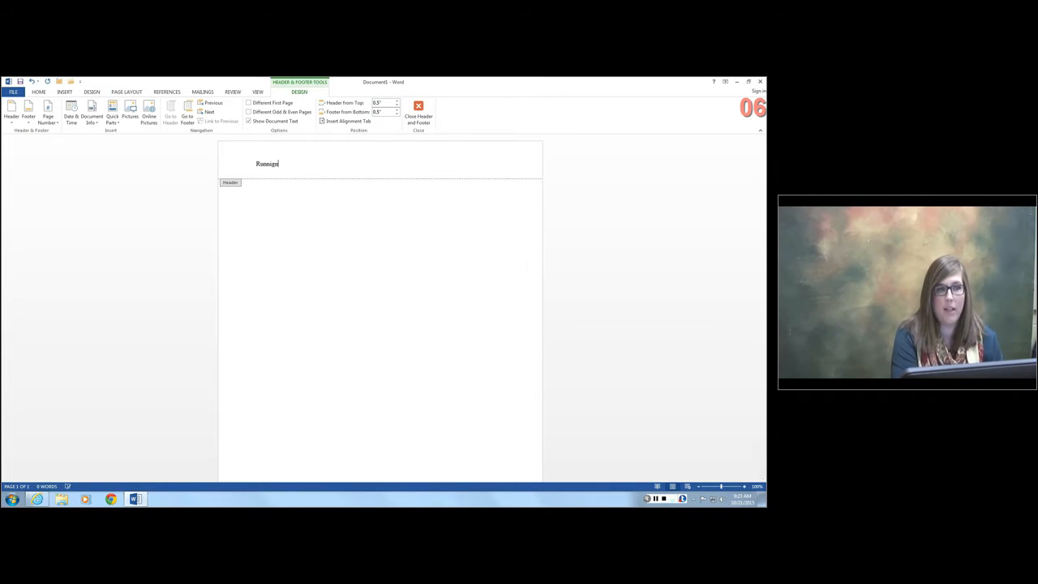
type(" Heade")
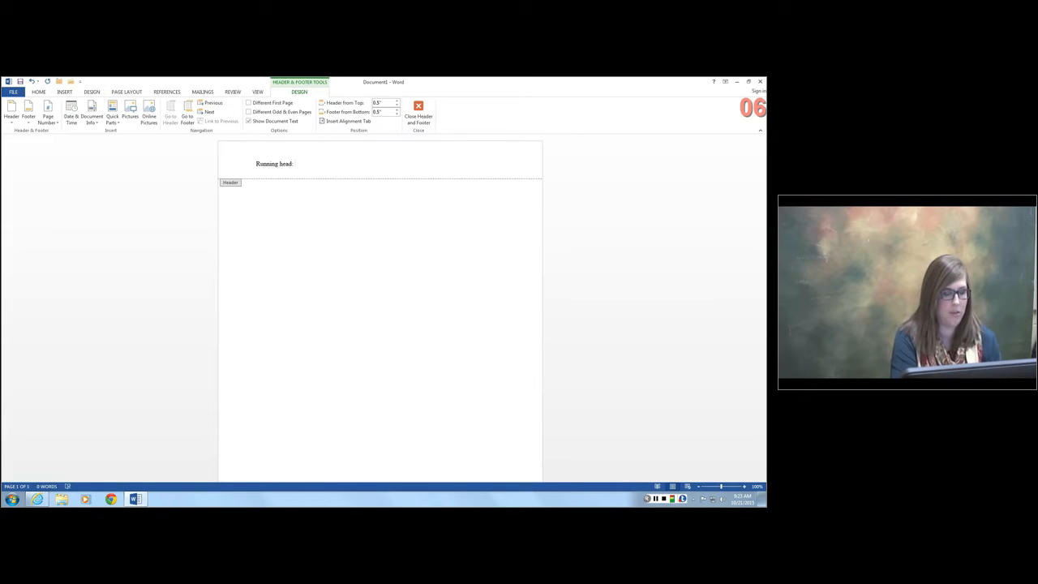
type(" RENT")
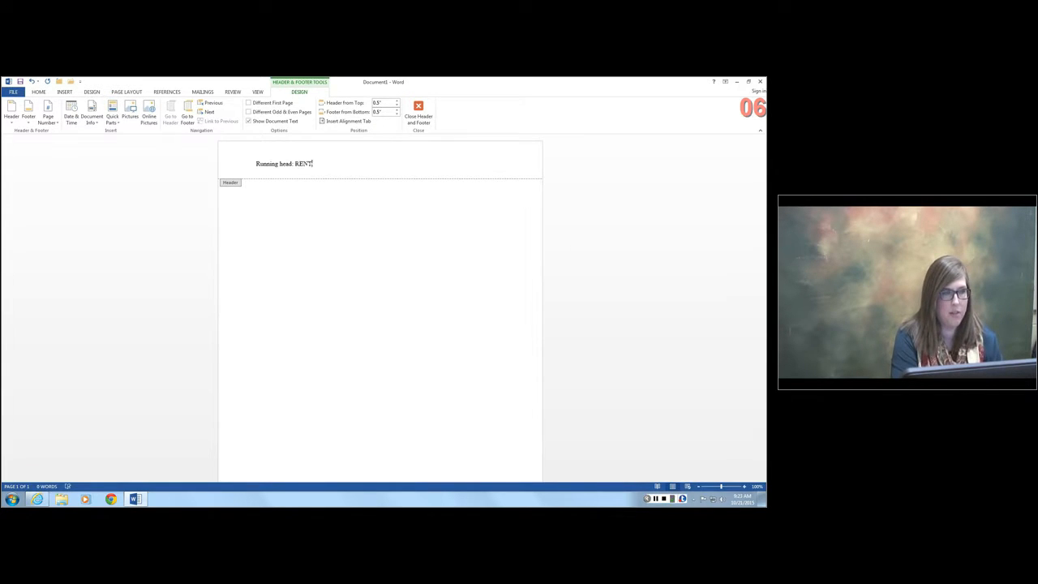
key("BackSpace")
key("BackSpace")
type("TENTION OF A")
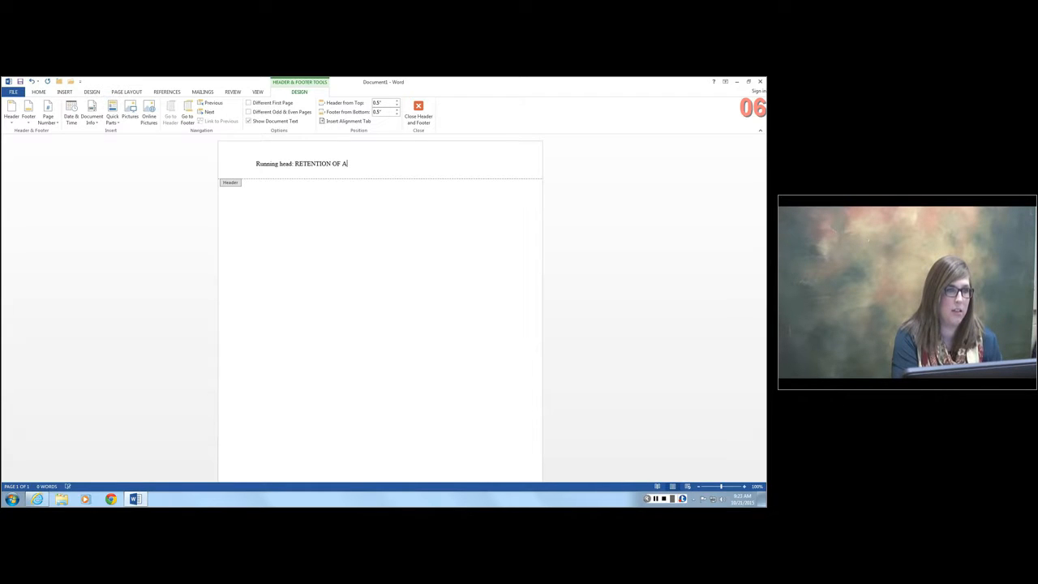
key("BackSpace")
type("FIRST")
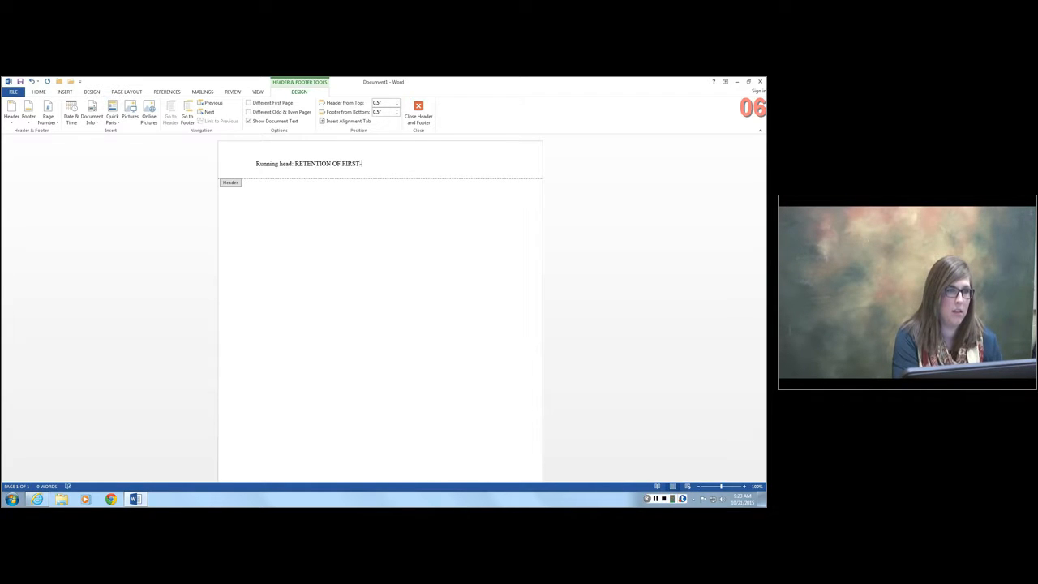
type("-GENERAT")
key("BackSpace")
key("BackSpace")
key("BackSpace")
key("BackSpace")
key("BackSpace")
type("GENERATION")
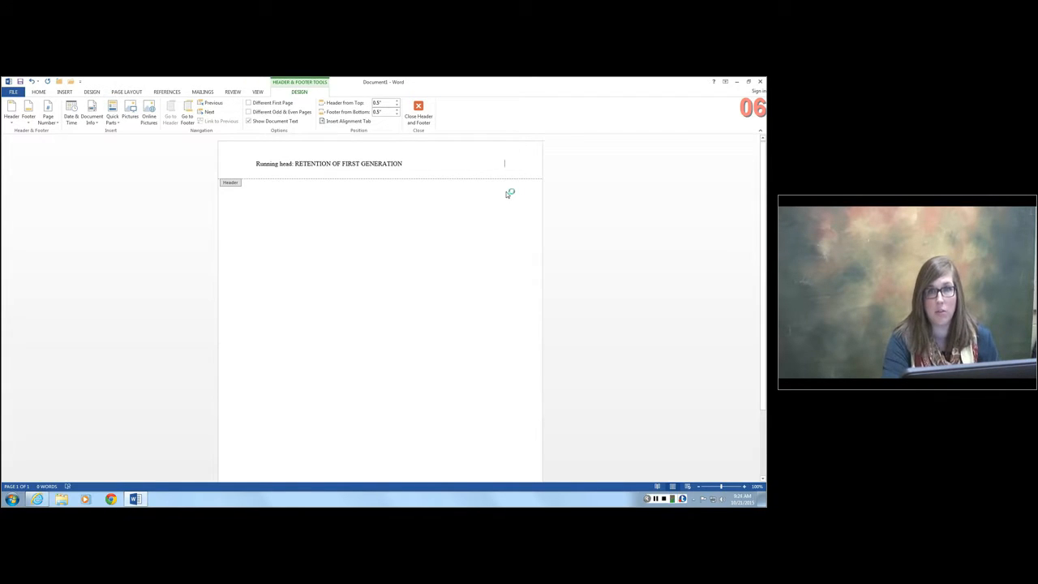
- Enable a different first page for the document's header
left_click(256, 105)
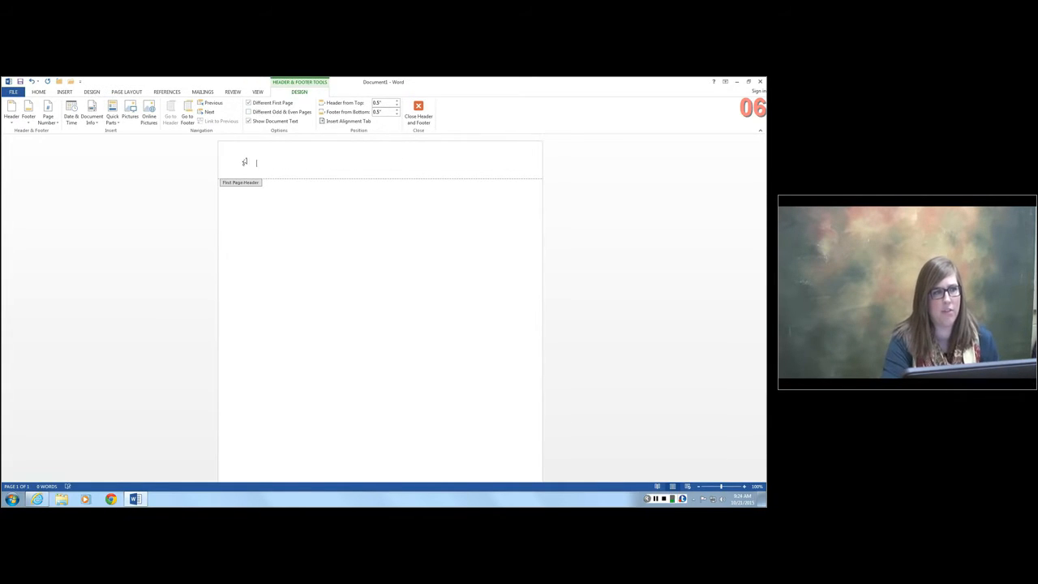
- Enter "Running head: RETENTION OF FIRST GENERATION" in the first page header
scroll(373, 385, "down", 3)
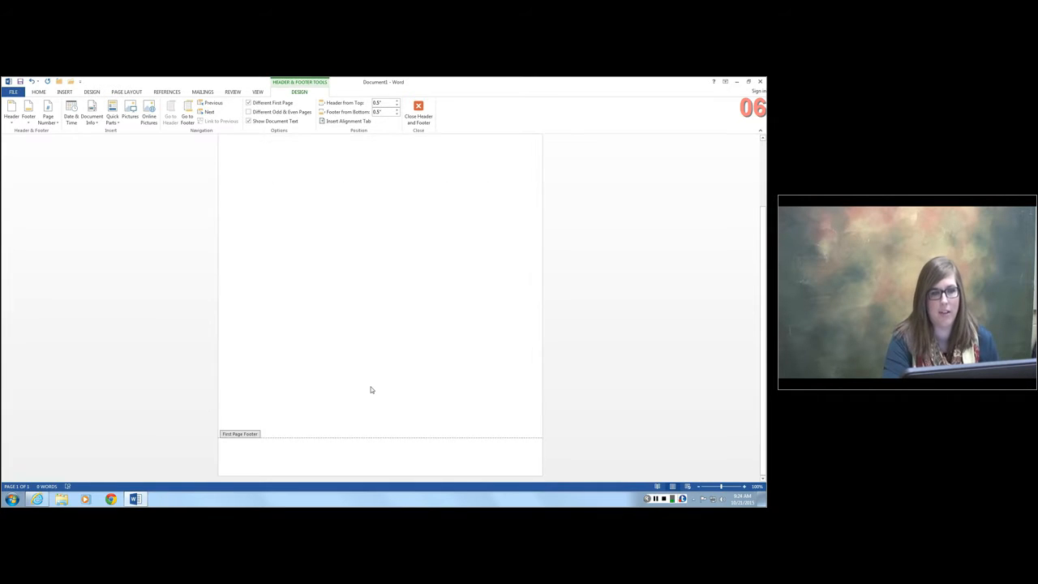
scroll(374, 391, "up", 3)
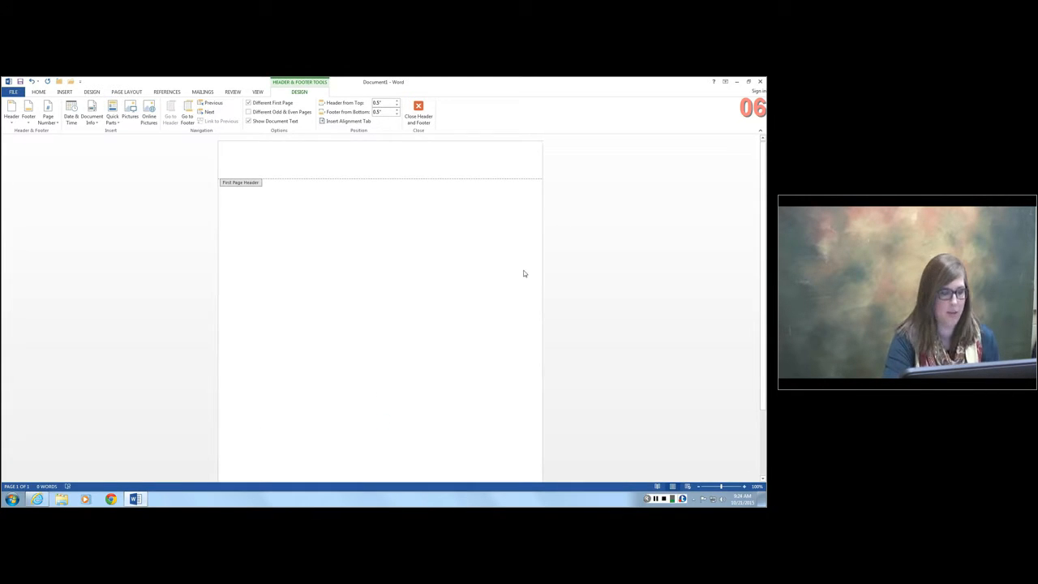
type("Runni")
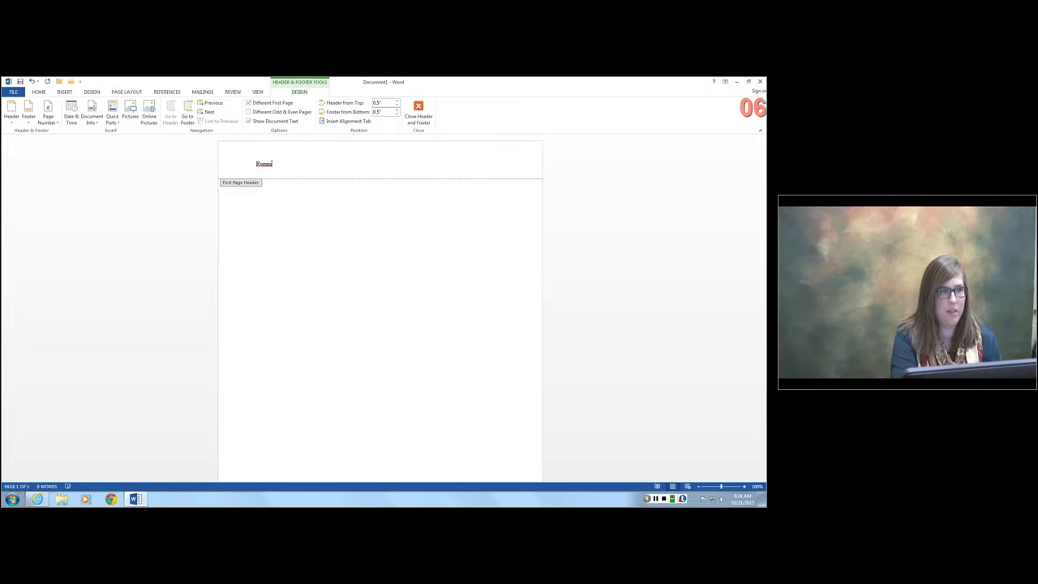
type("ng head")
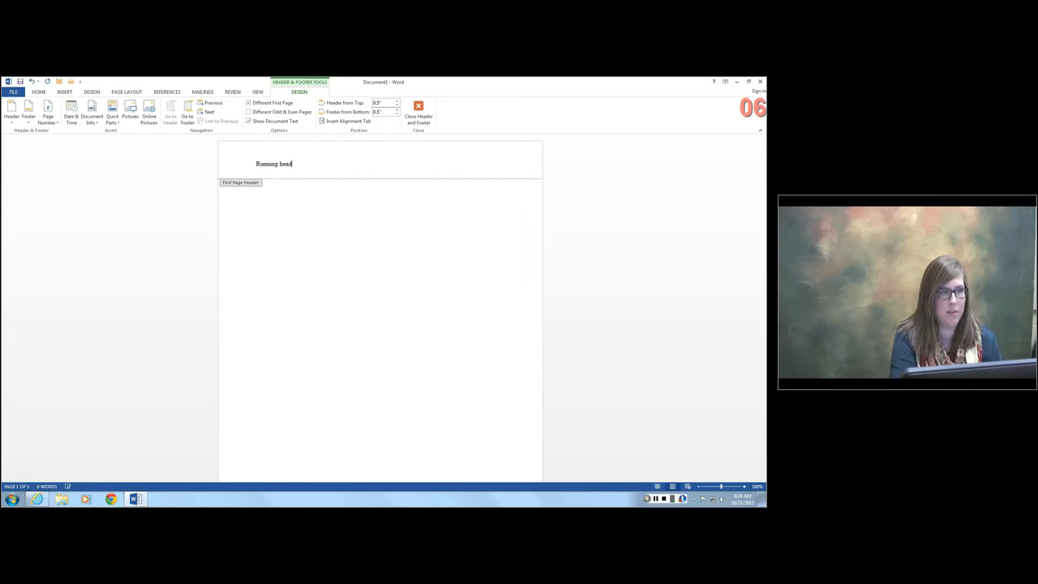
type(": RETENTION O")
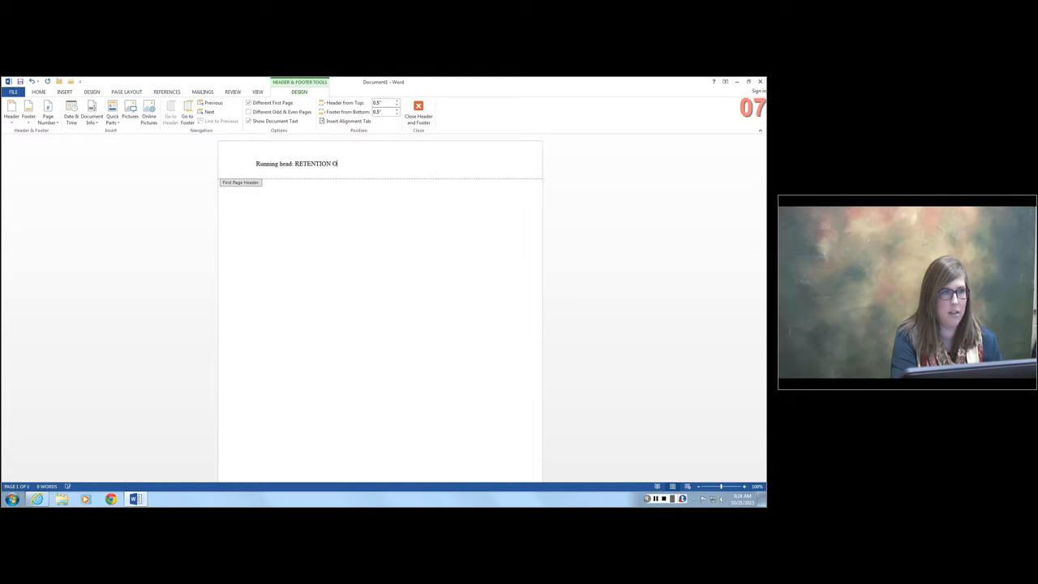
type("F FIR")
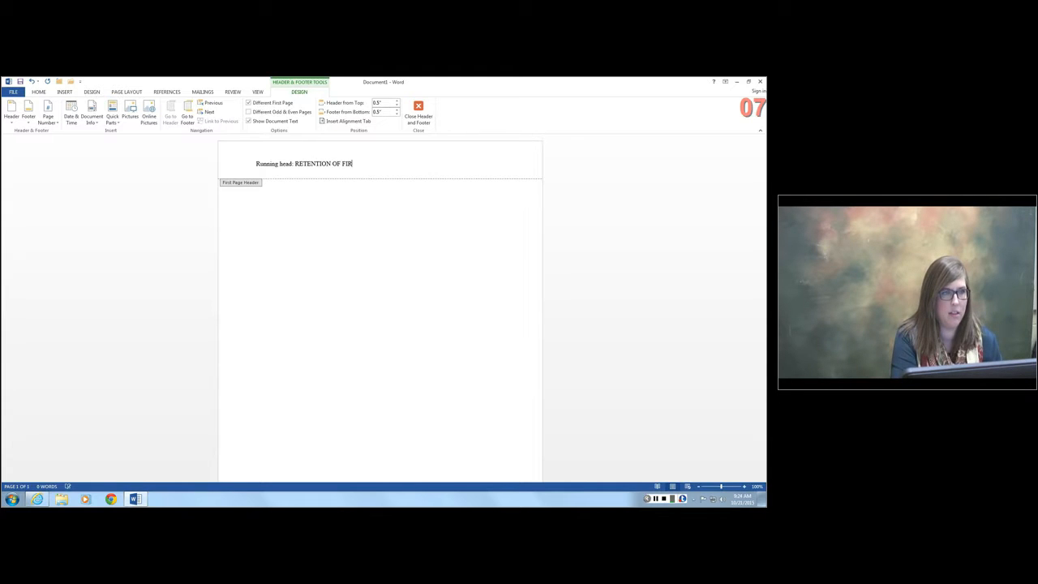
type("ST GENERATION")
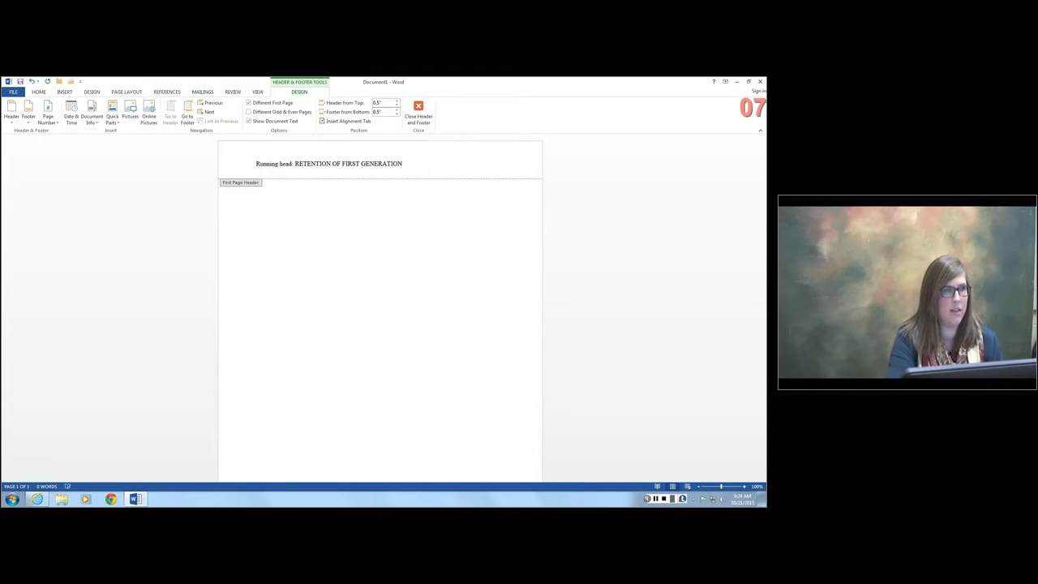
- Insert a right-aligned Plain Number page number at the current position in the first page header, and return to the document body
key("Tab")
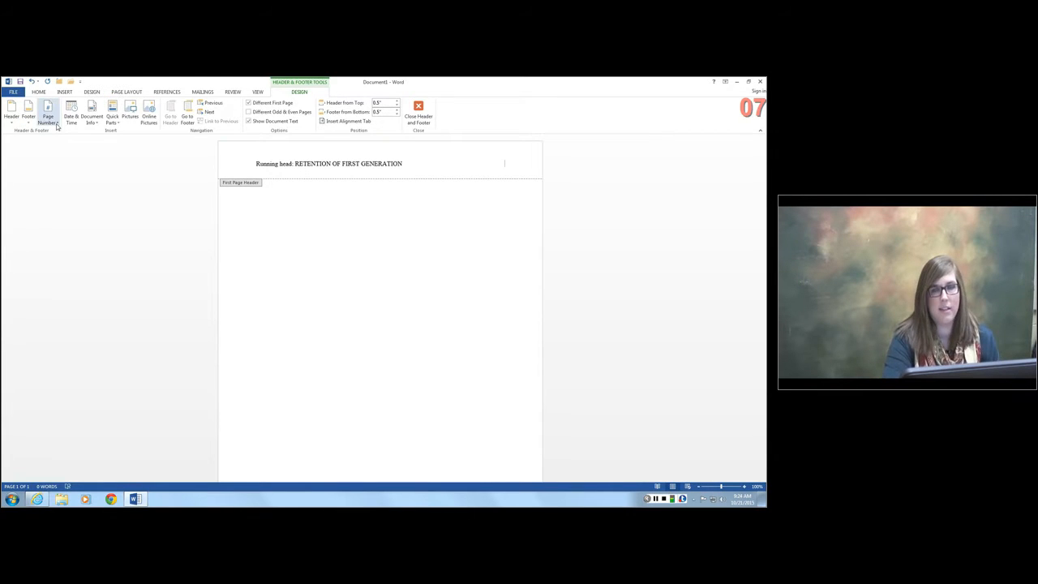
left_click(53, 121)
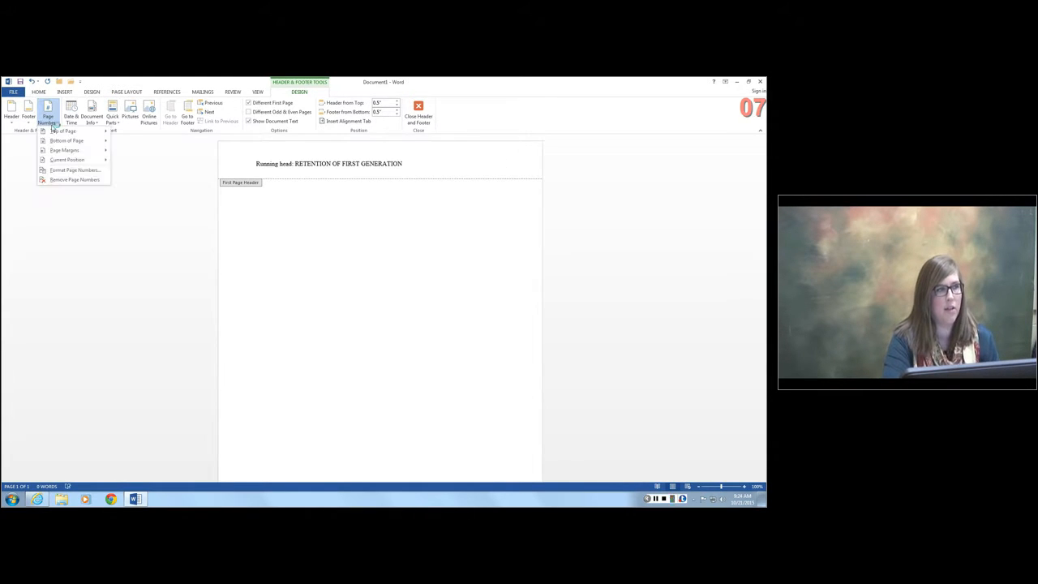
mouse_move(59, 161)
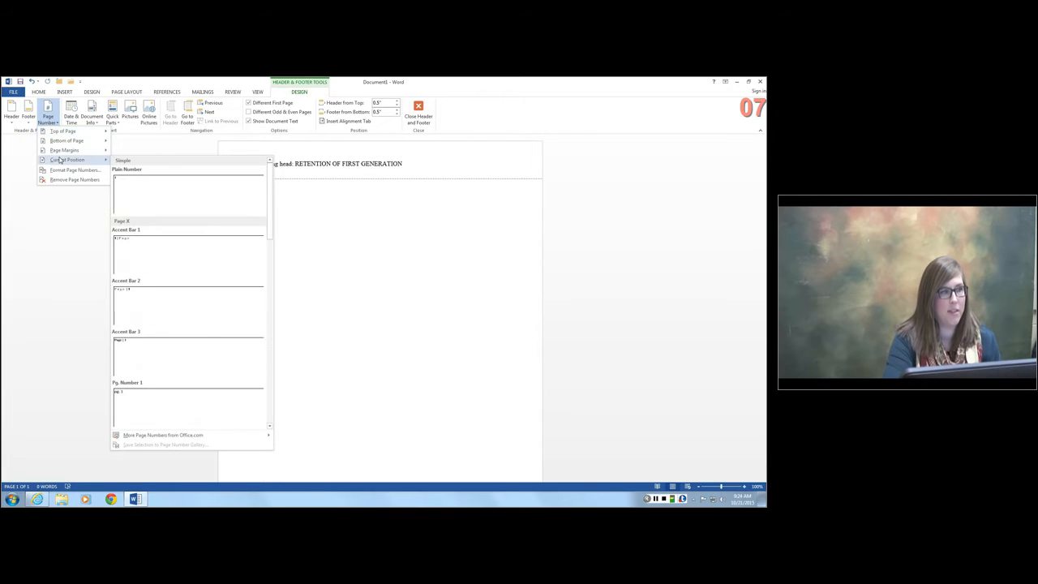
left_click(181, 196)
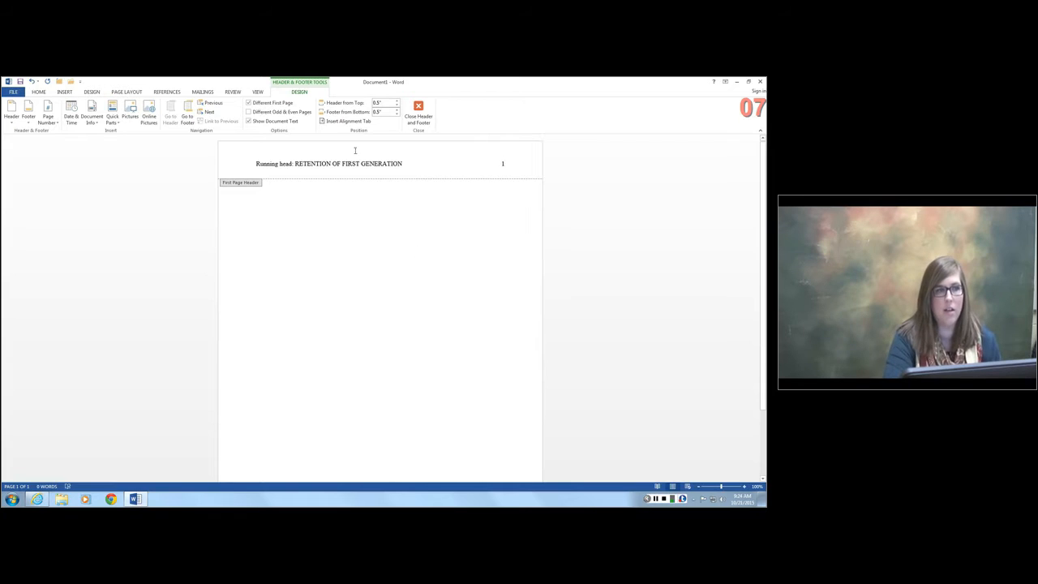
double_click(370, 270)
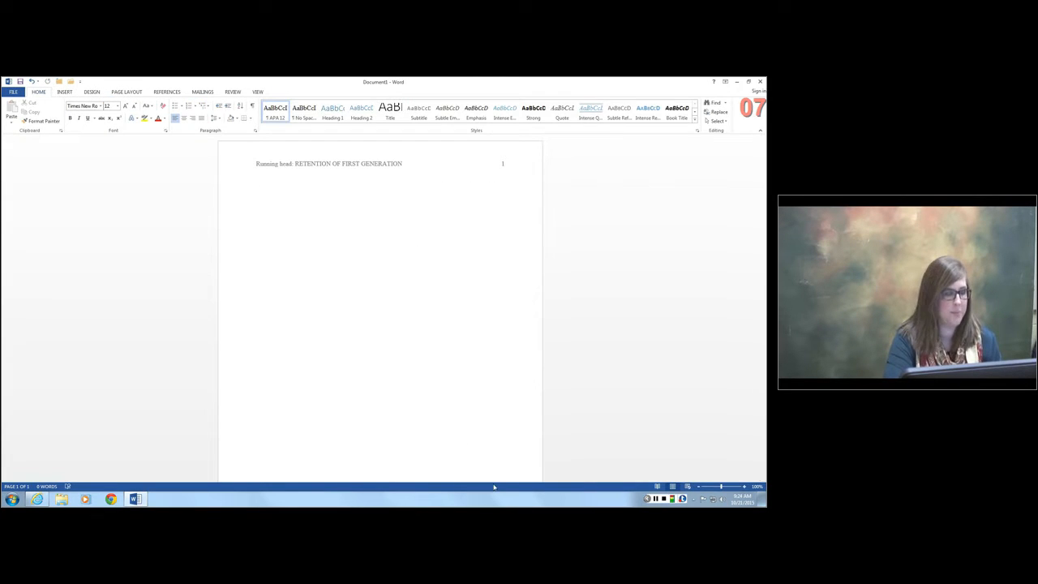
- Add about seven blank lines at the start of the title page and center the line for the title
key("Tab")
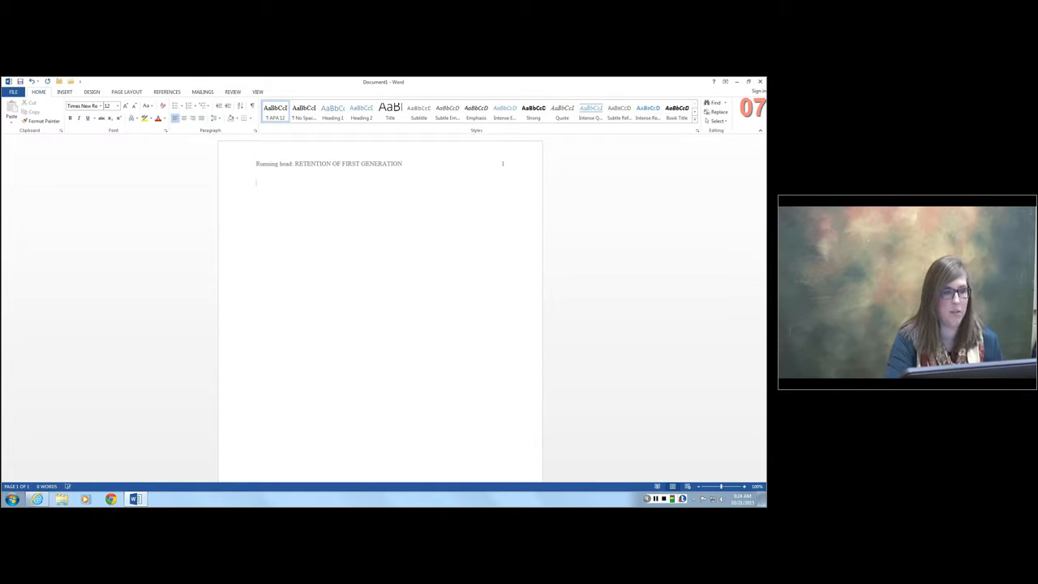
key("Return")
key("Return")
key("Return")
key("Return")
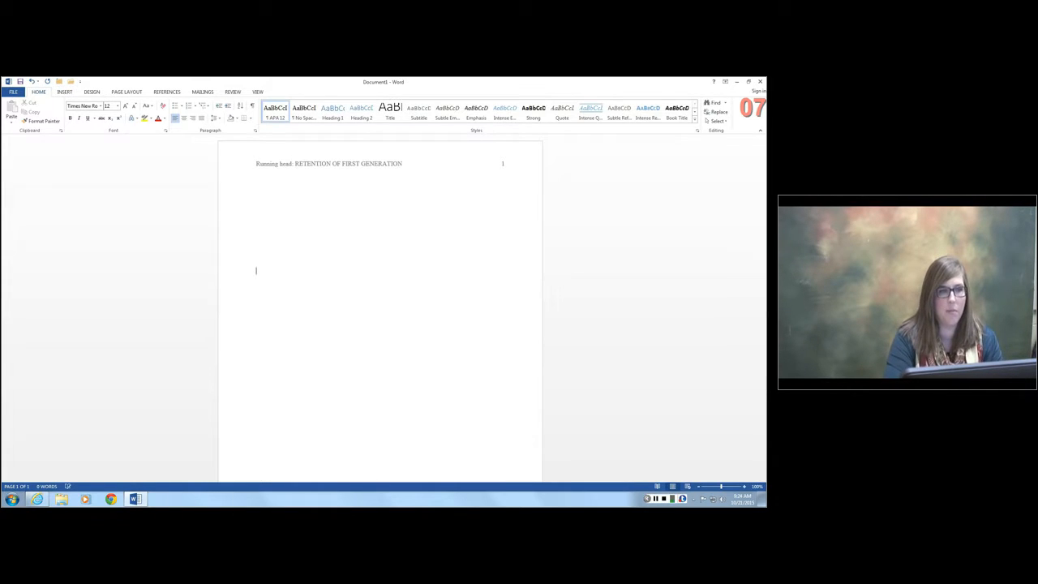
scroll(380, 308, "down", 5)
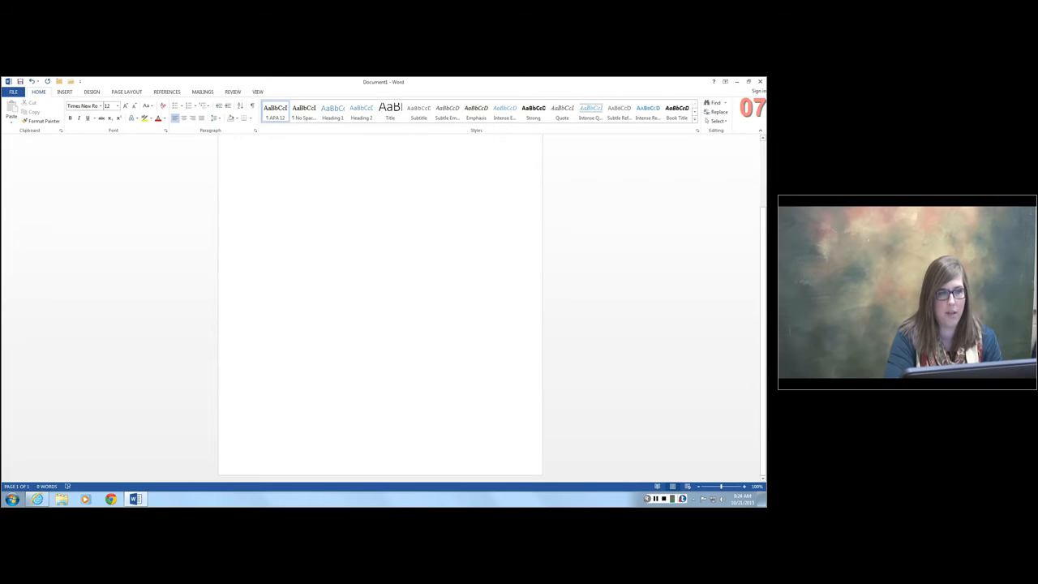
scroll(407, 328, "up", 5)
key("ctrl+e")
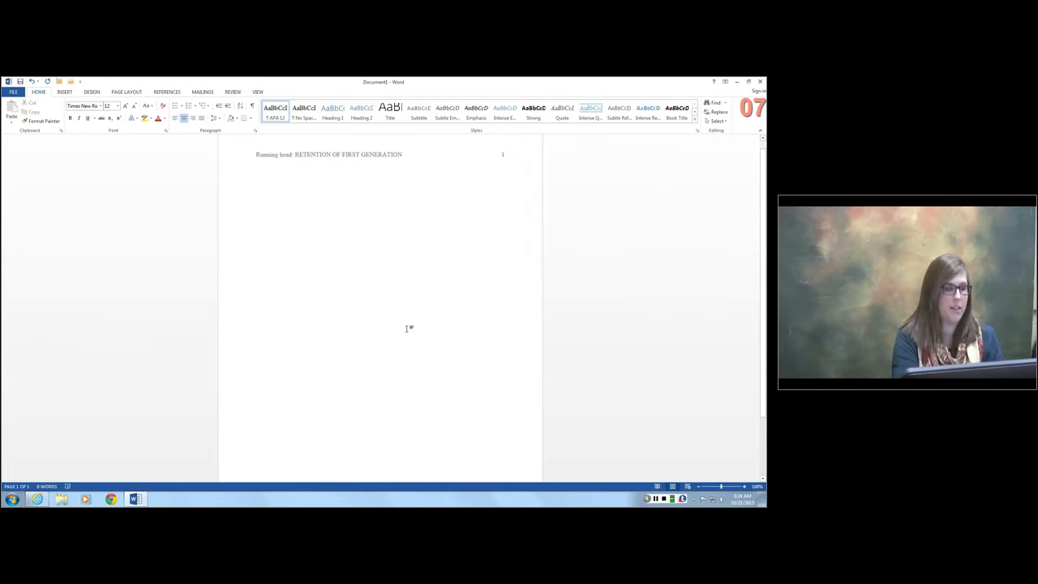
- Enter the title "Retention of First Generation Students from the Mid-South" on the title page and start a new line
type("Retention")
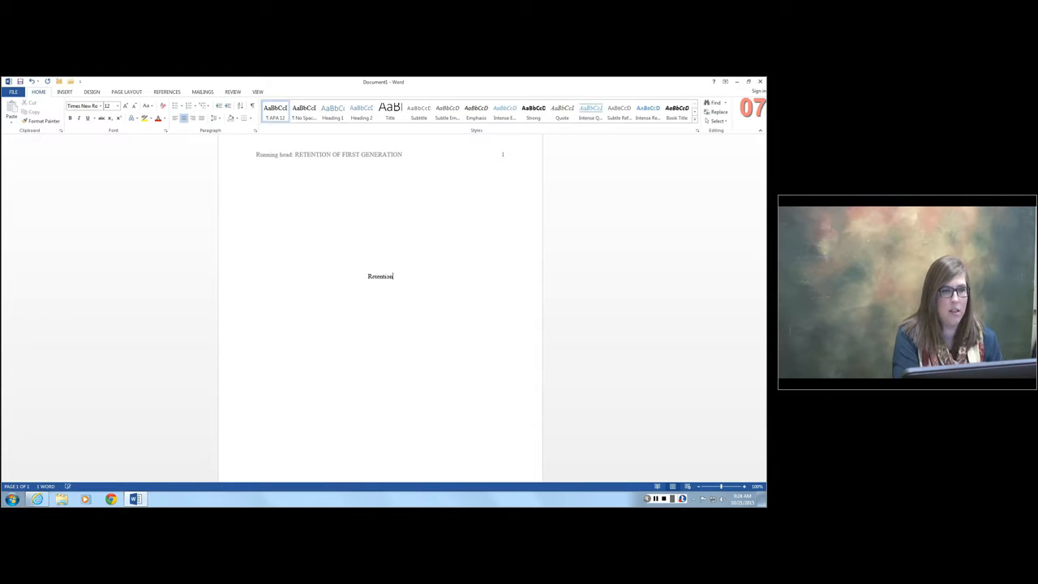
type(" of Fris")
type("t")
key("BackSpace")
key("BackSpace")
key("BackSpace")
key("BackSpace")
type("irst")
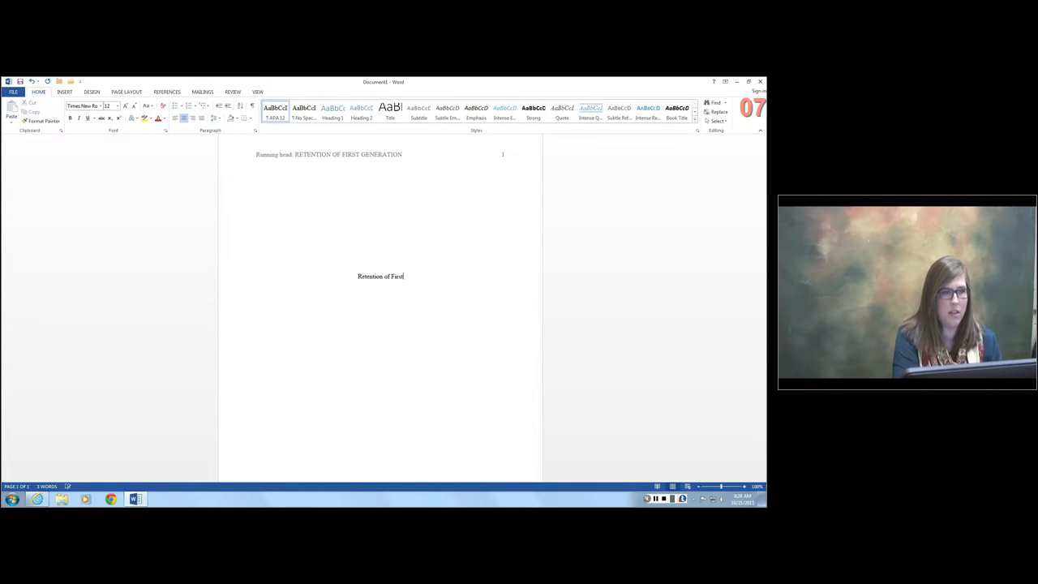
type(" Generation Stud")
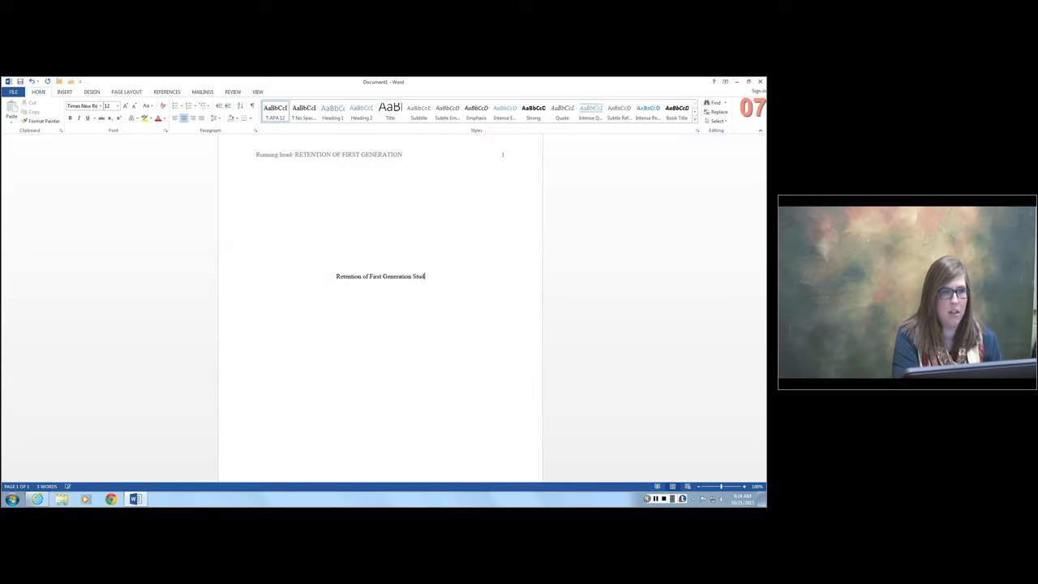
type("ents form")
key("BackSpace")
key("BackSpace")
key("BackSpace")
key("BackSpace")
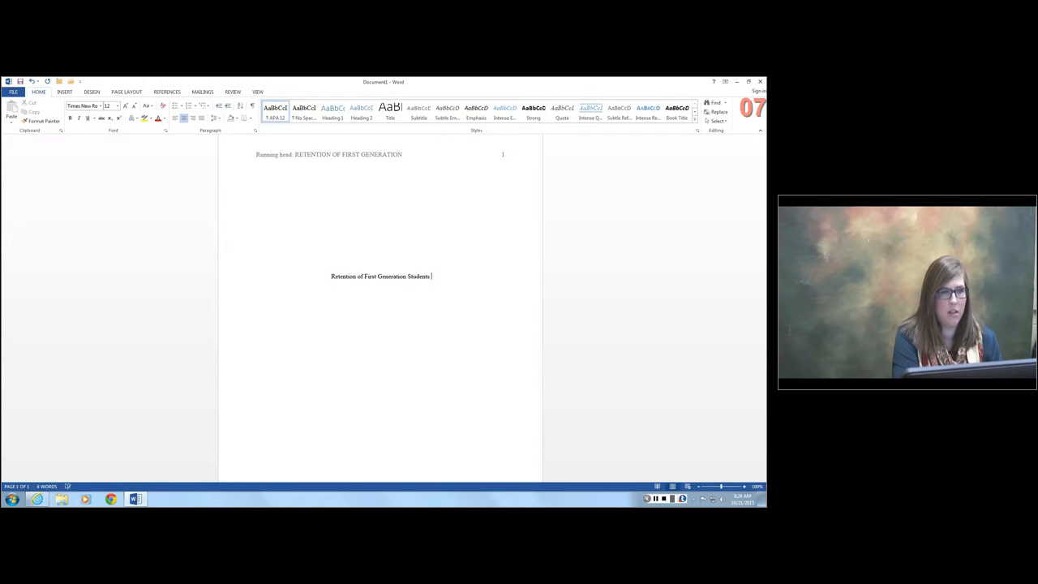
type("from ")
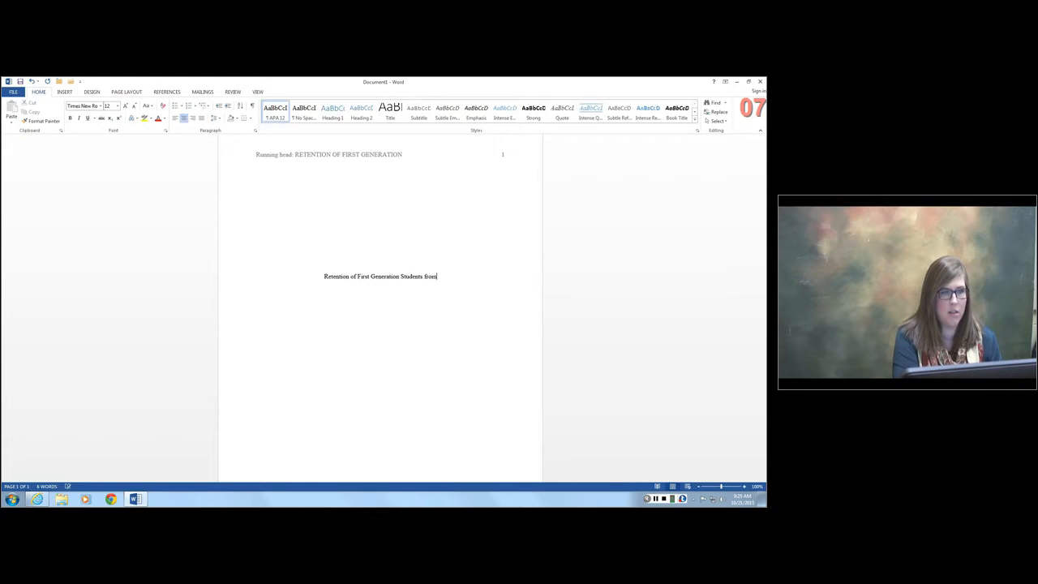
type("the Mid-So")
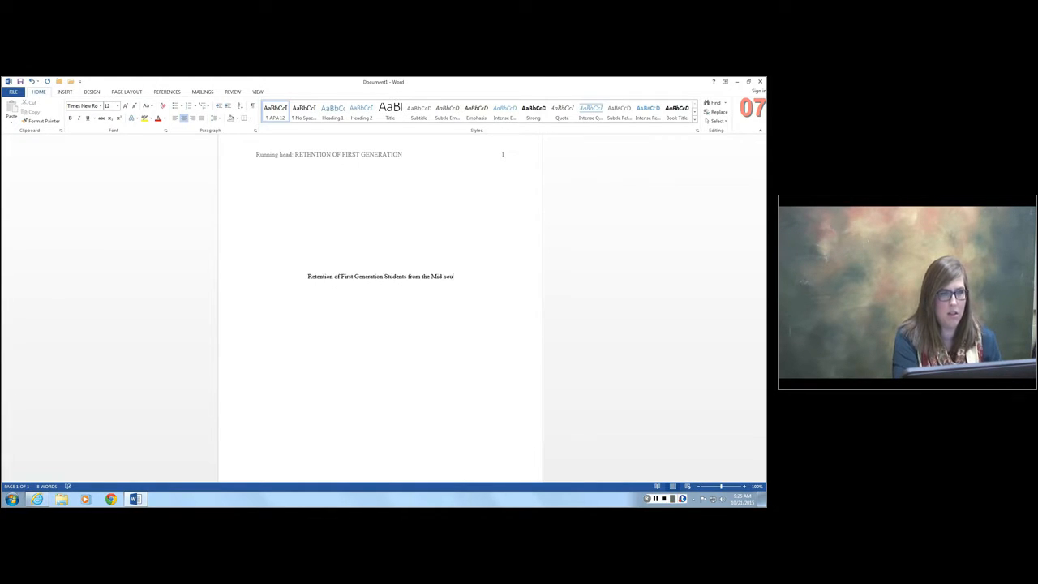
type("uth")
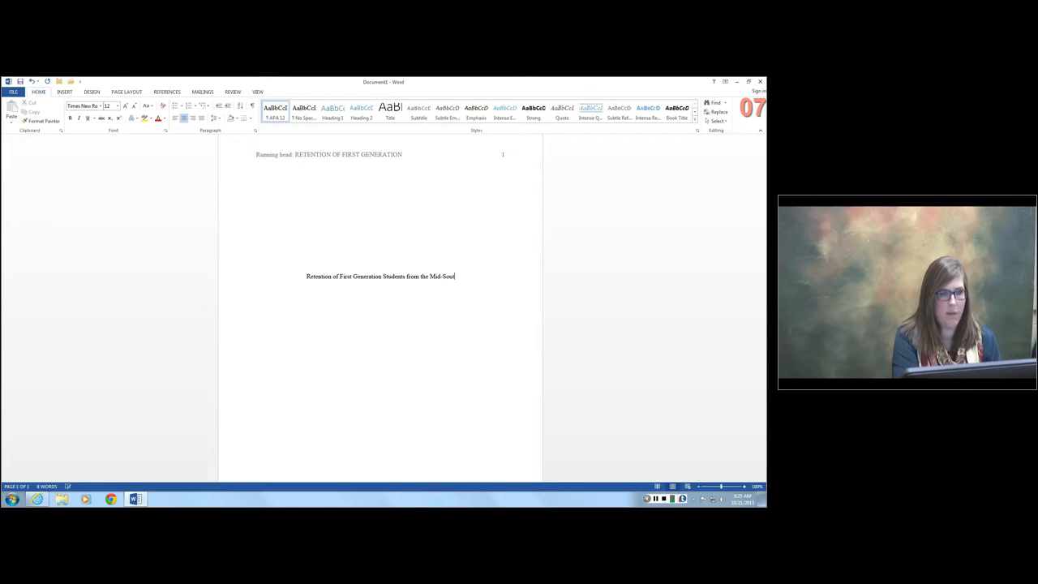
key("Return")
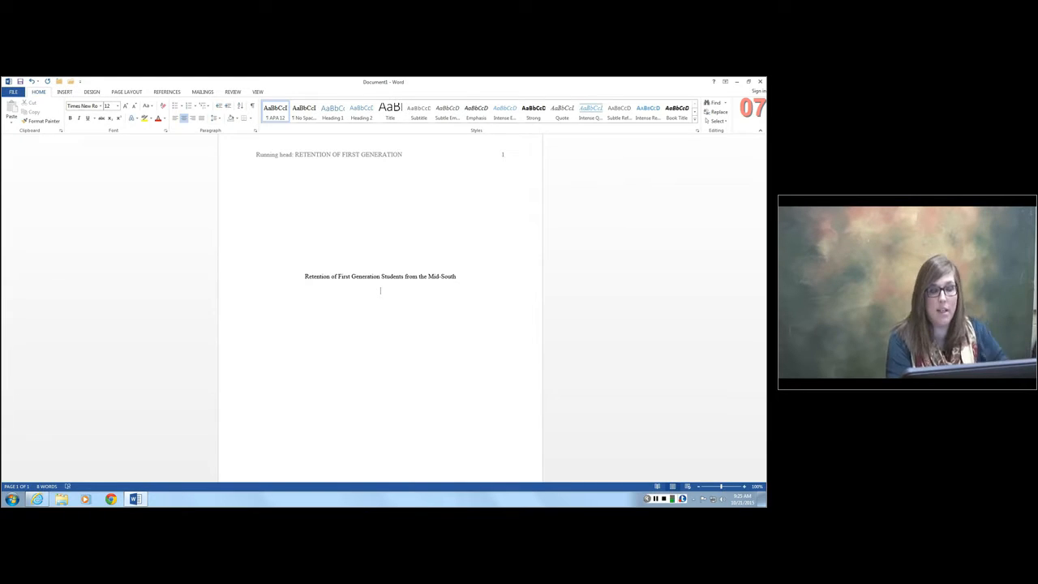
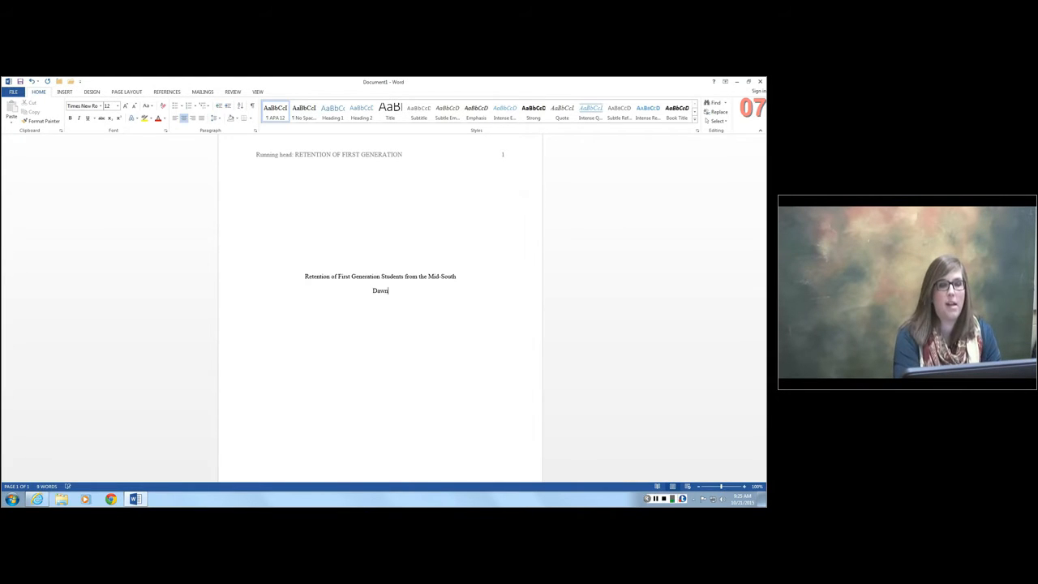
- Enter the author's full name on the centered line below the title and start another line
key("Return")
- Enter the affiliation "Western Kentucky University" on the line below the author's name
type("Winters")
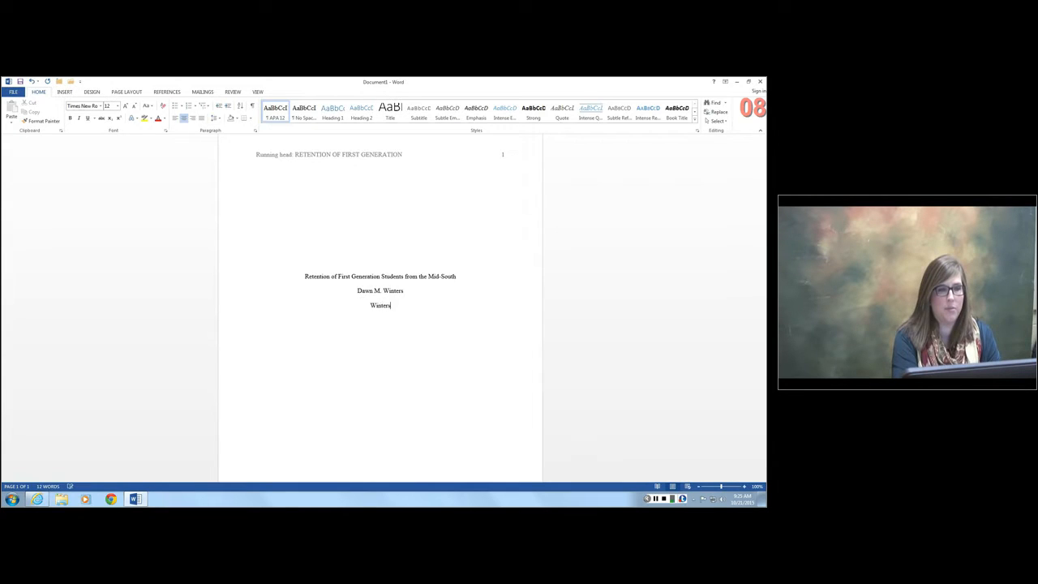
key("BackSpace")
key("BackSpace")
key("BackSpace")
key("BackSpace")
key("BackSpace")
key("BackSpace")
type("estern")
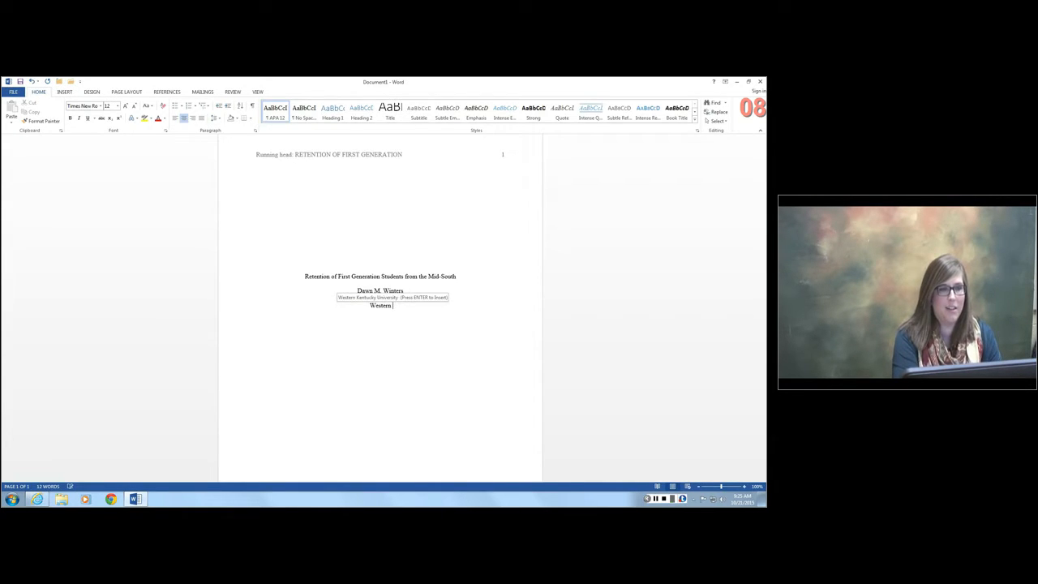
key("Return")
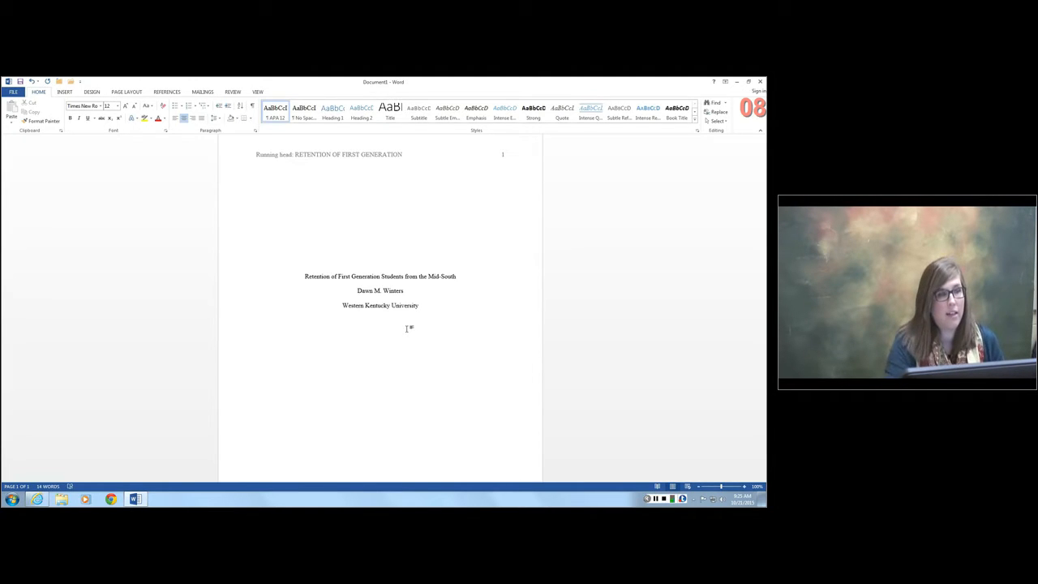
- Add a new page after the title page
left_click(64, 93)
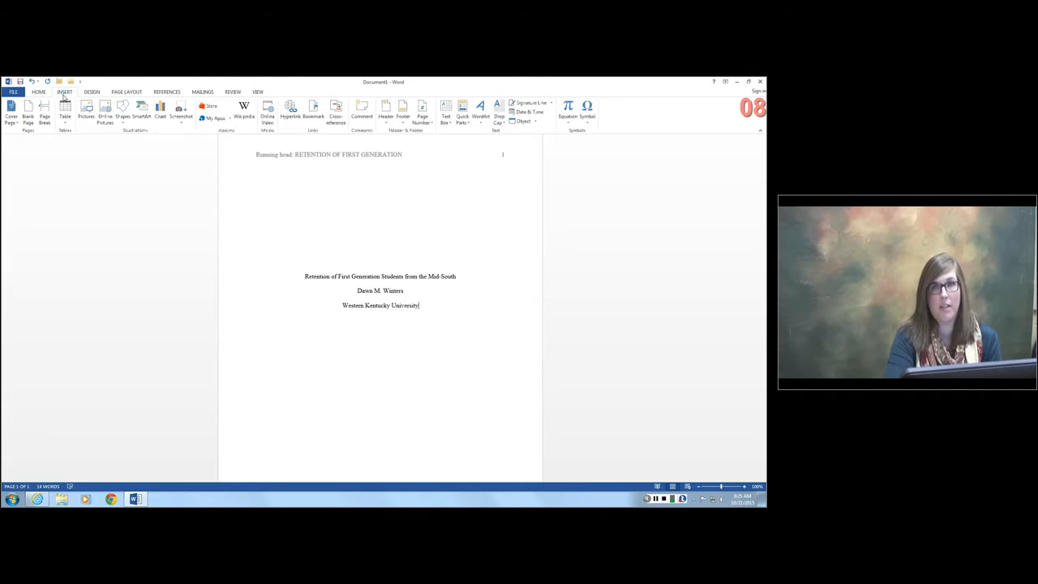
left_click(29, 118)
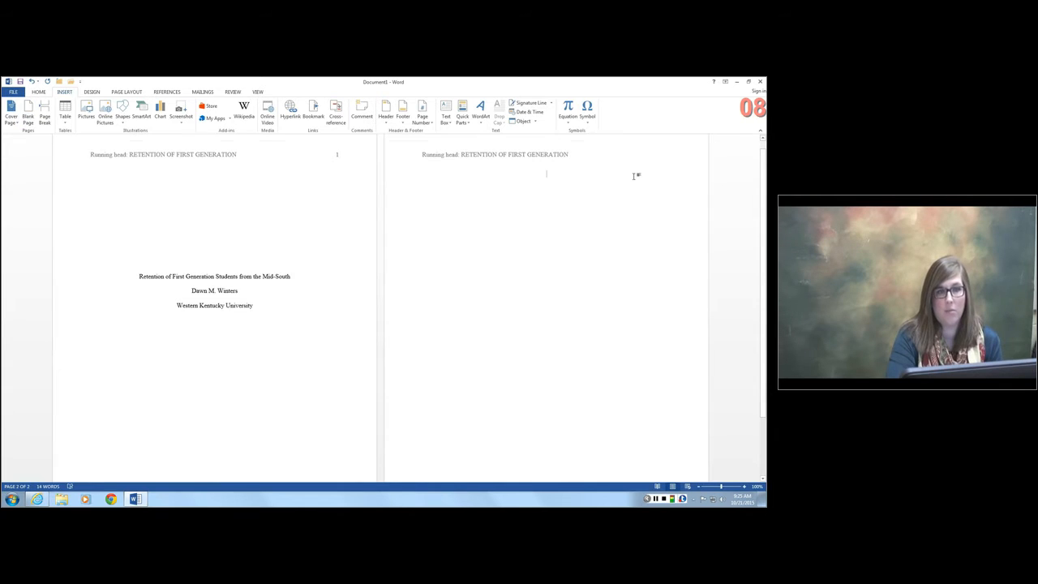
- Delete "Running head:" from the second page's header, keeping only "RETENTION OF FIRST GENERATION"
scroll(636, 175, "up", 1)
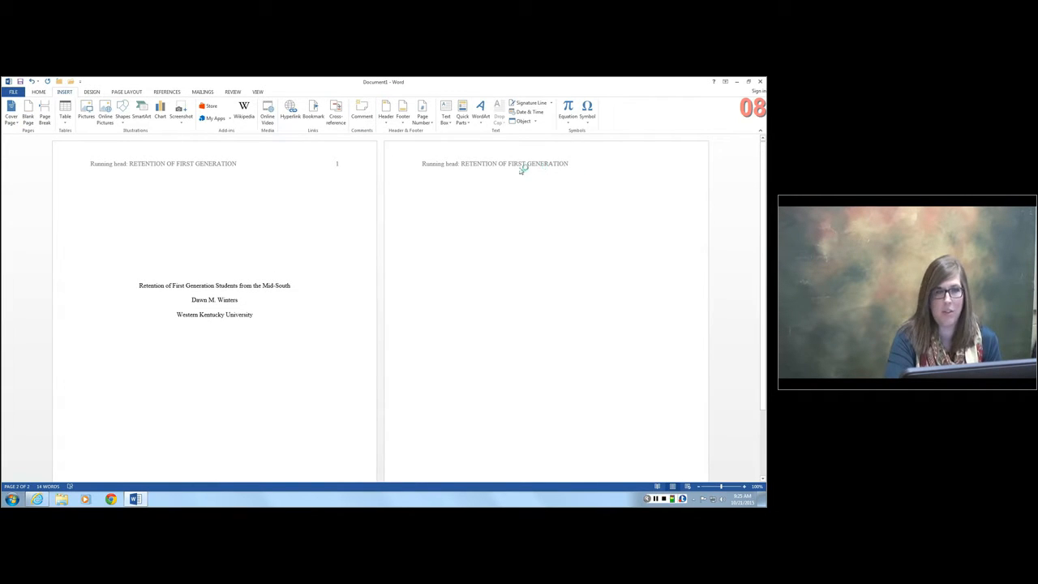
double_click(480, 164)
left_click_drag(461, 163, 387, 180)
key("Delete")
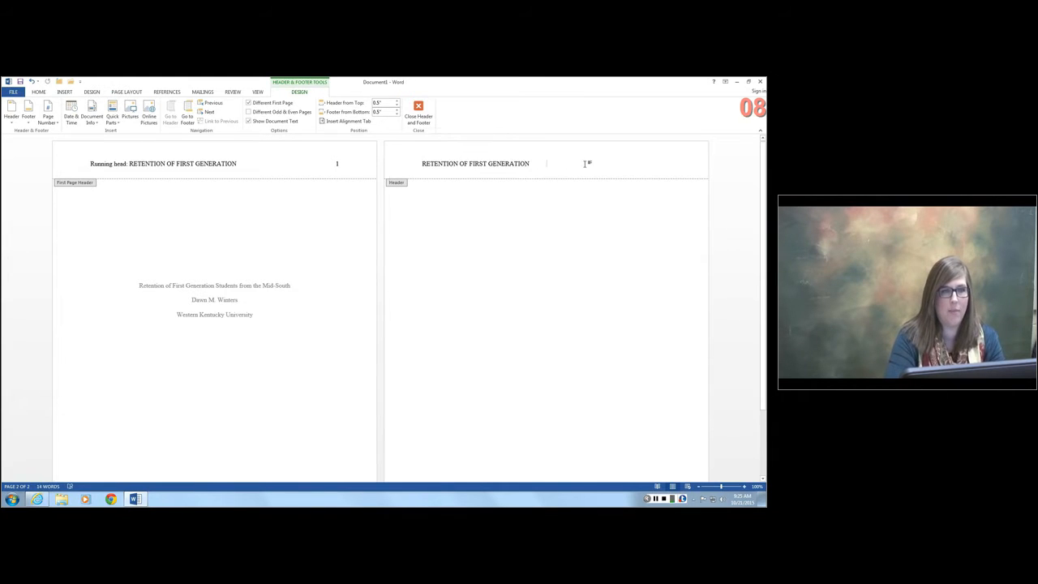
- Insert a right-aligned Plain Number page number in the second page's header, and return to the document body
key("Tab")
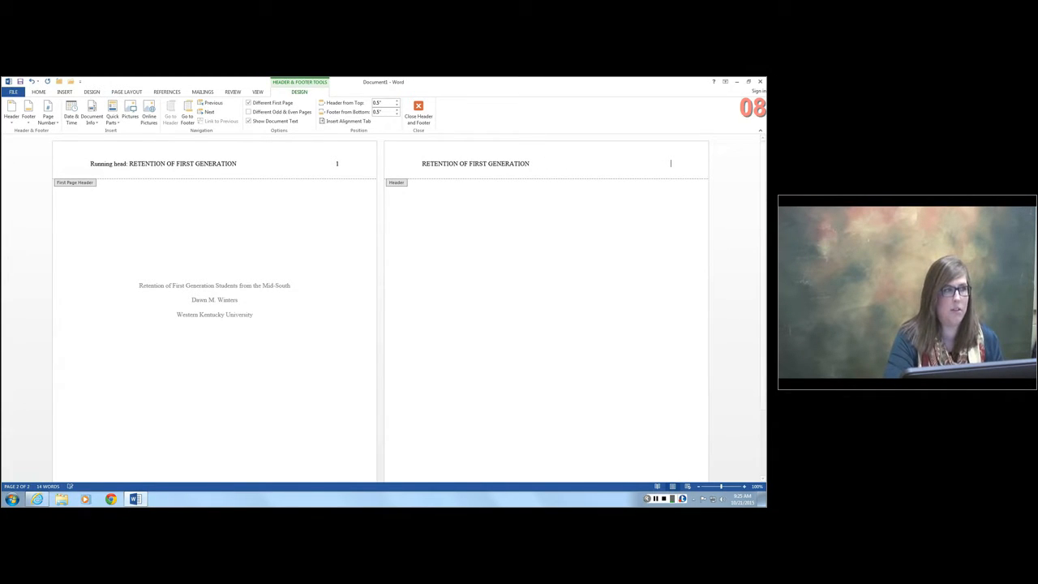
left_click(48, 120)
mouse_move(55, 158)
left_click(161, 194)
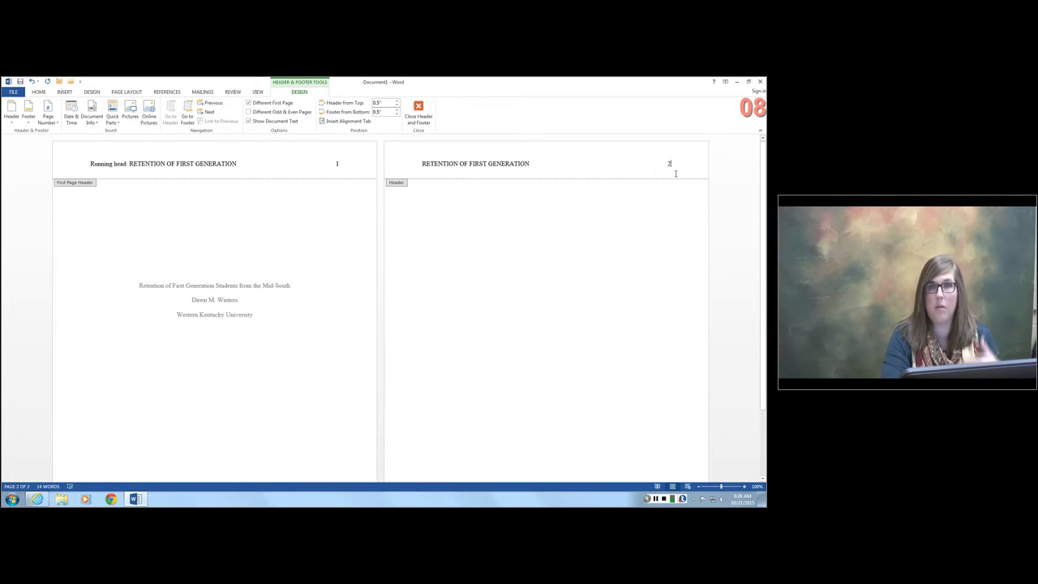
double_click(567, 213)
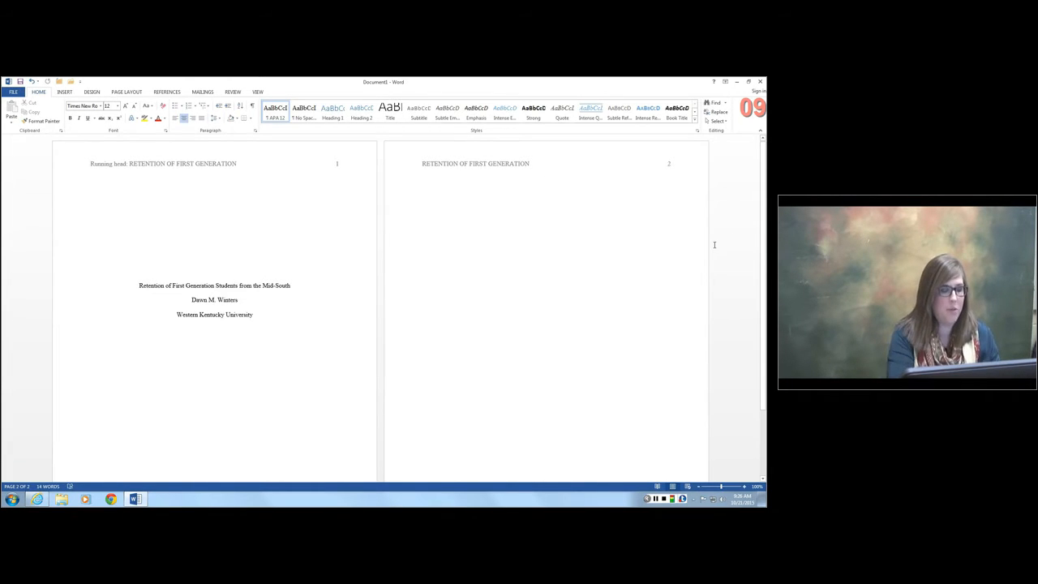
- Enter the centered heading "Abstract" at the start of the second page and begin a new line below it
type("Absract")
key("Return")
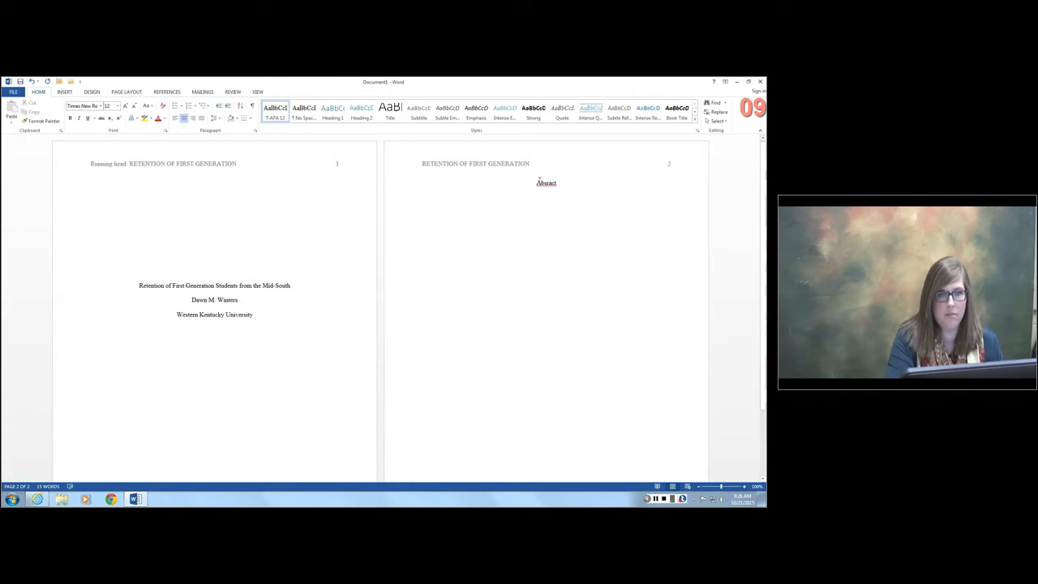
type("t")
left_click(693, 220)
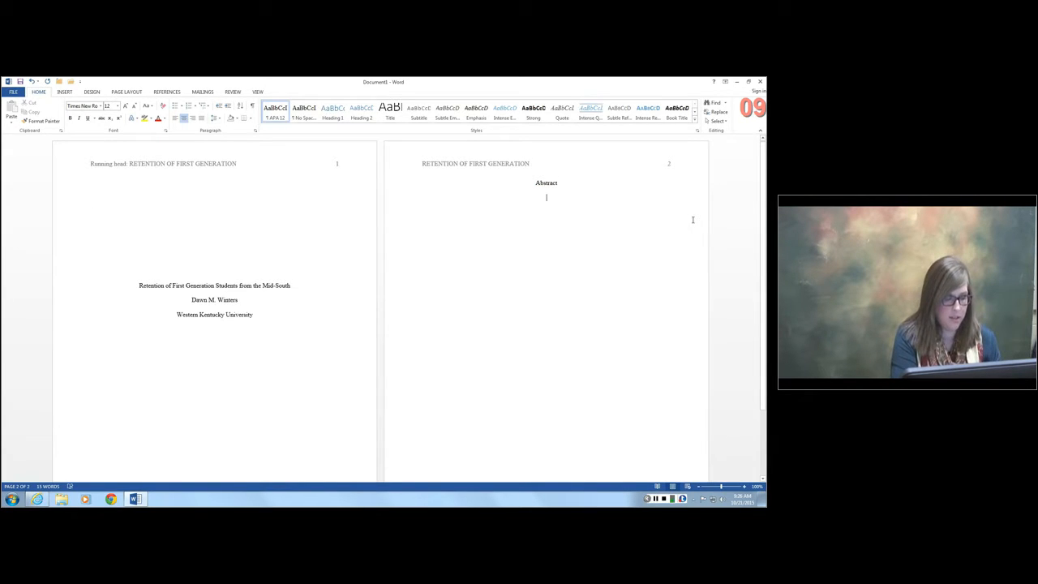
- Left-align the line below "Abstract" and write an indented placeholder paragraph of X characters, about four lines long
key("ctrl+l")
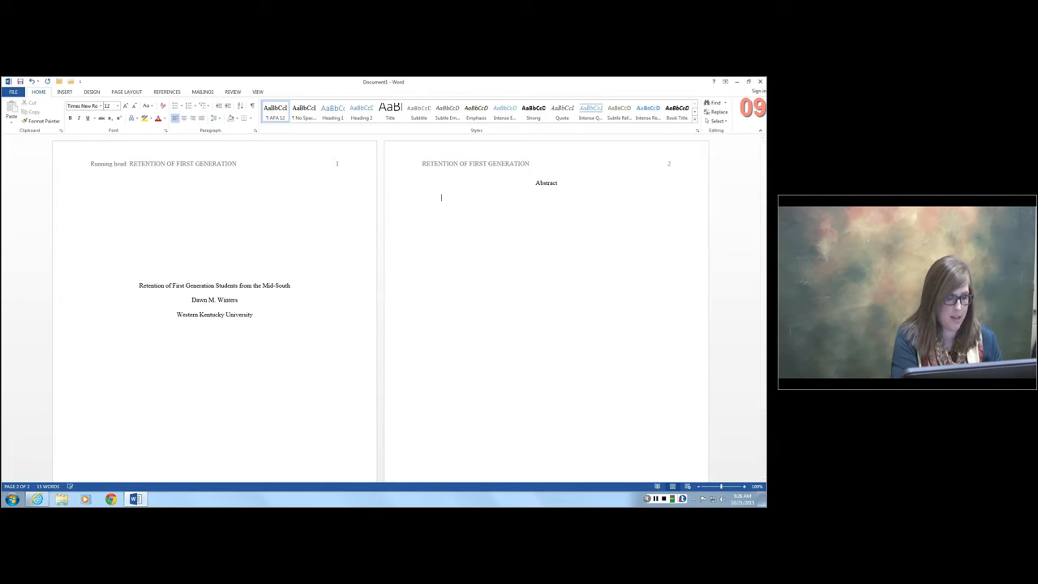
type("XXXXXXXX")
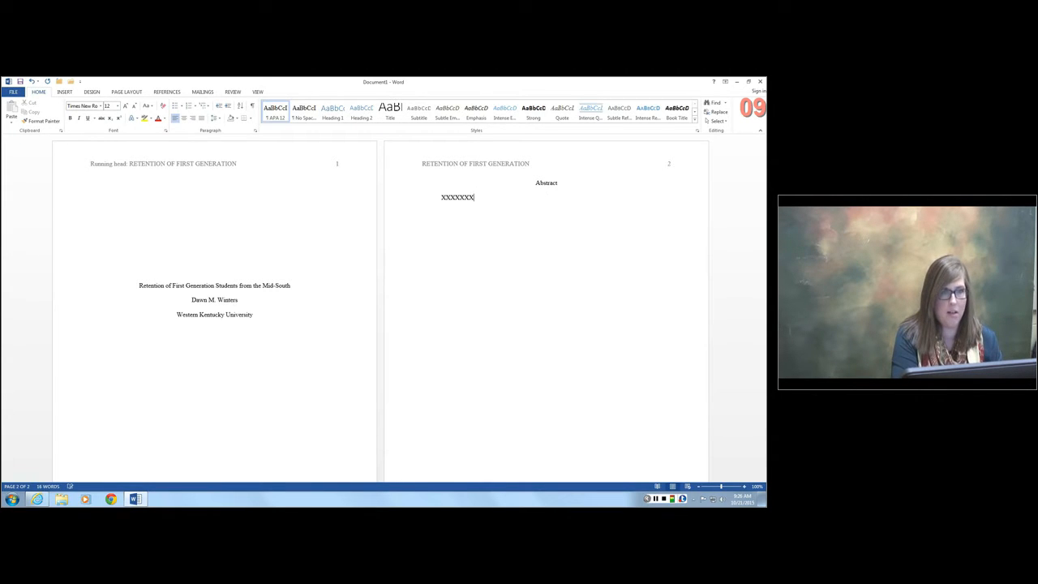
type("XXXXXXXXXXXXXXXXXXXXXXXXXXXXXXXXXXXXXXXXXXXXXX")
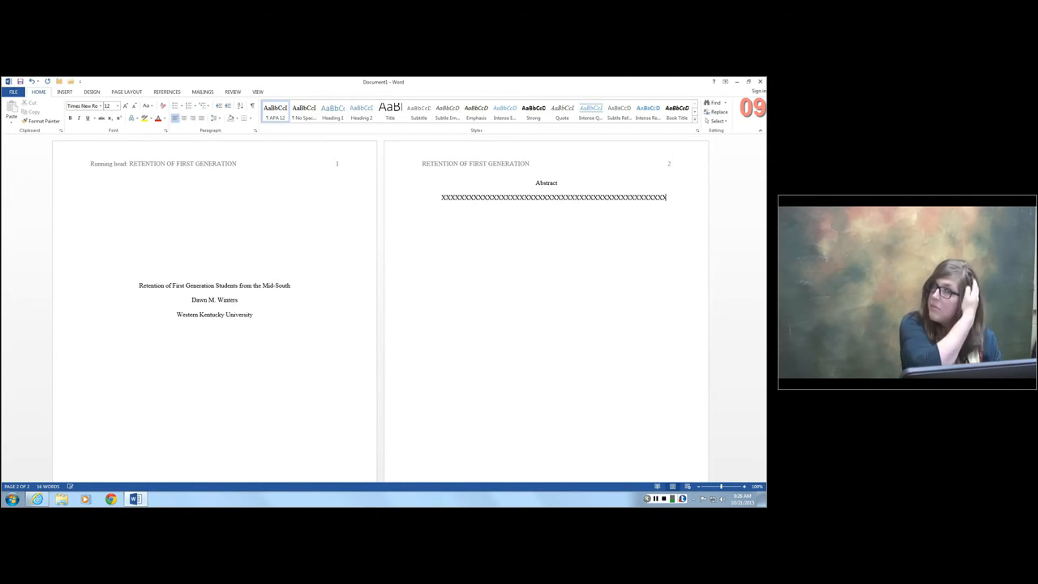
type("XXXXXXXXXXXXXXXXXXXXXXXXXXXXXXXXXXXXXXXXXXXXXXXXXXXXXXXXXXXXXX")
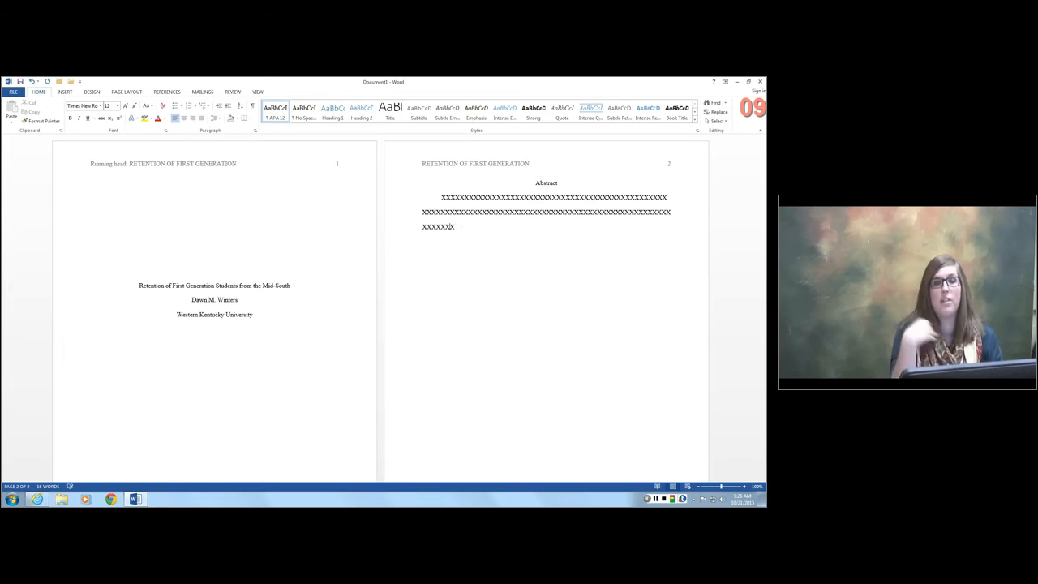
type("XXXXXXXXXXXXXXXXXXXXXXXXXXXXXXXXXXXXXXXXXXXXXXXXXXXXXXXXXX")
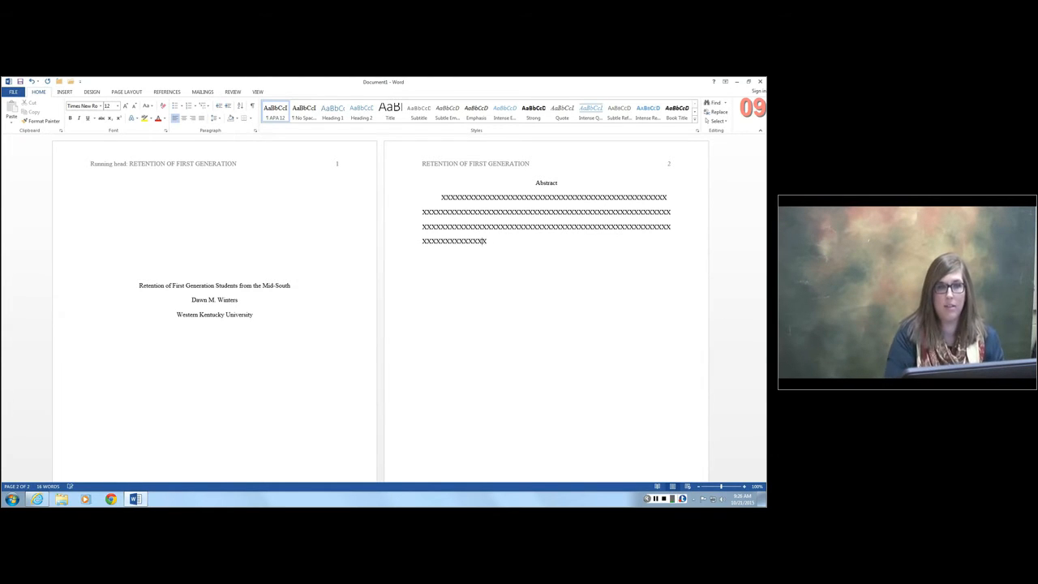
type("XXXXXXXXXXXXXXXXXXXXXXXXXXXXXXXXXXXXXXXX")
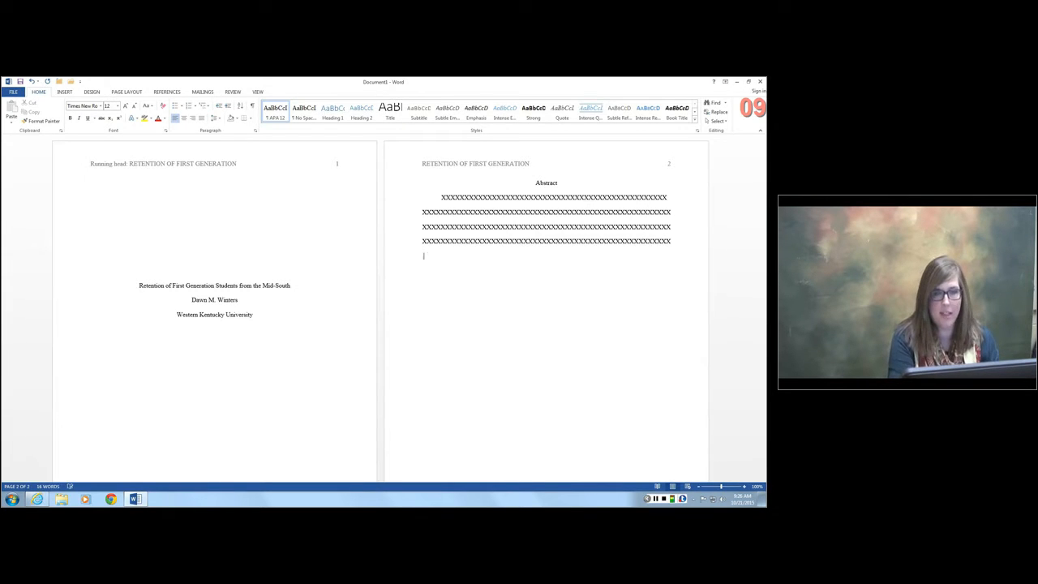
key("BackSpace")
key("BackSpace")
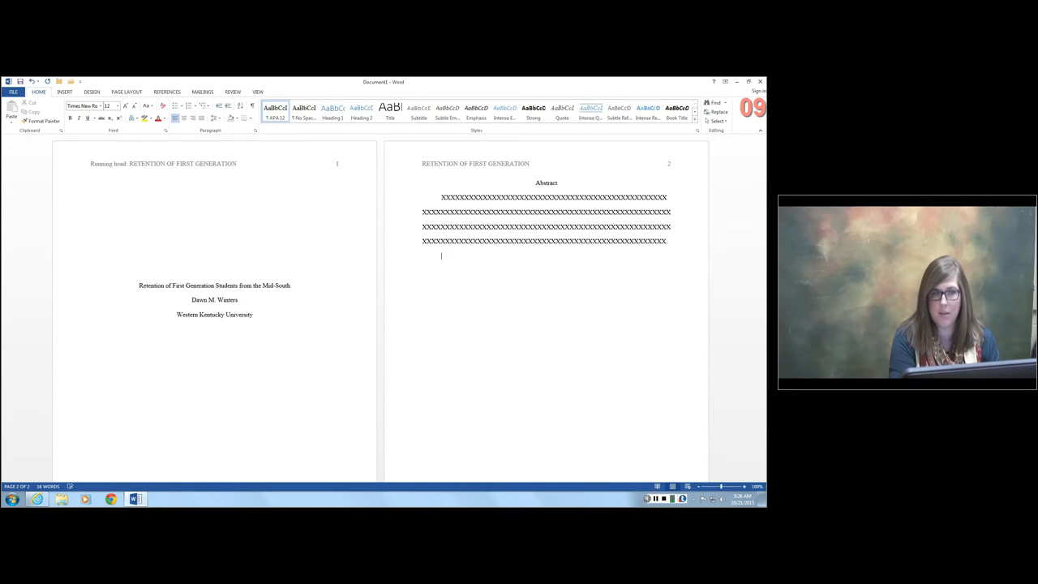
type("herghz")
key("BackSpace")
key("BackSpace")
key("BackSpace")
key("BackSpace")
key("BackSpace")
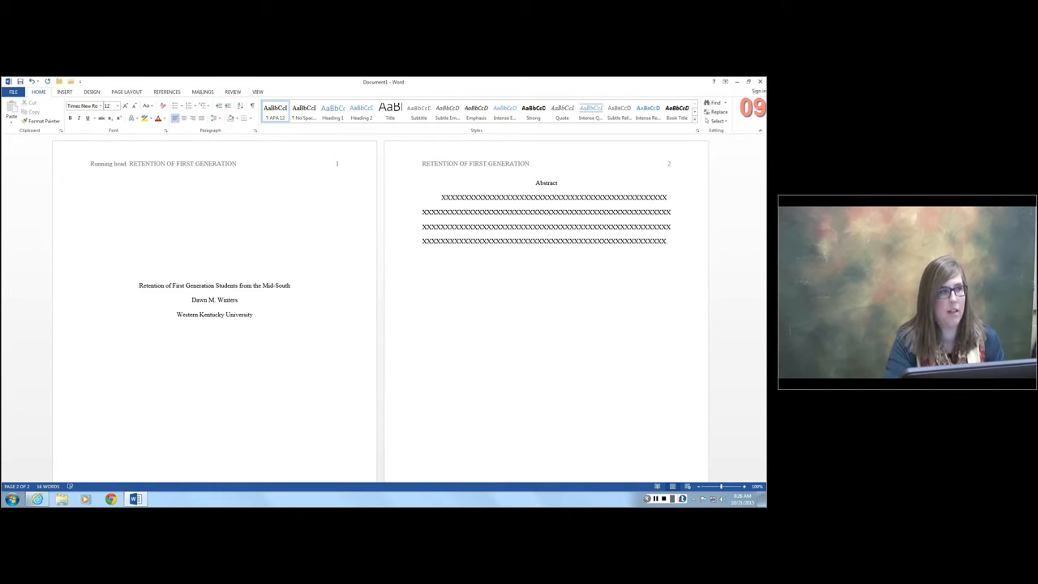
- Insert a blank third page after the abstract
left_click(63, 92)
left_click(28, 111)
scroll(451, 430, "down", 2)
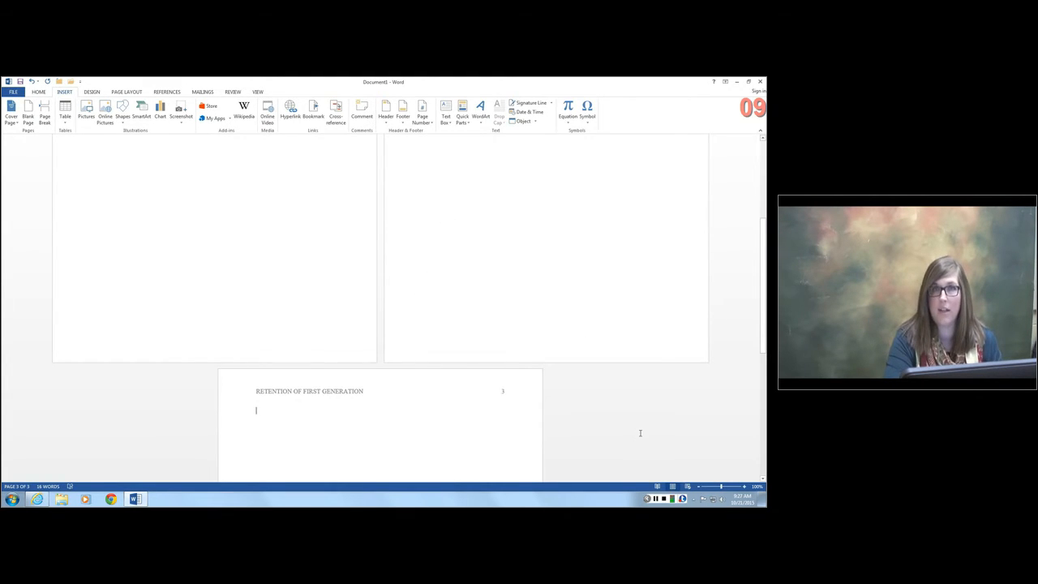
- Copy the title "Retention of First Generation Students from the Mid-South" from the title page, centered, to the first line of page 3
scroll(519, 334, "up", 5)
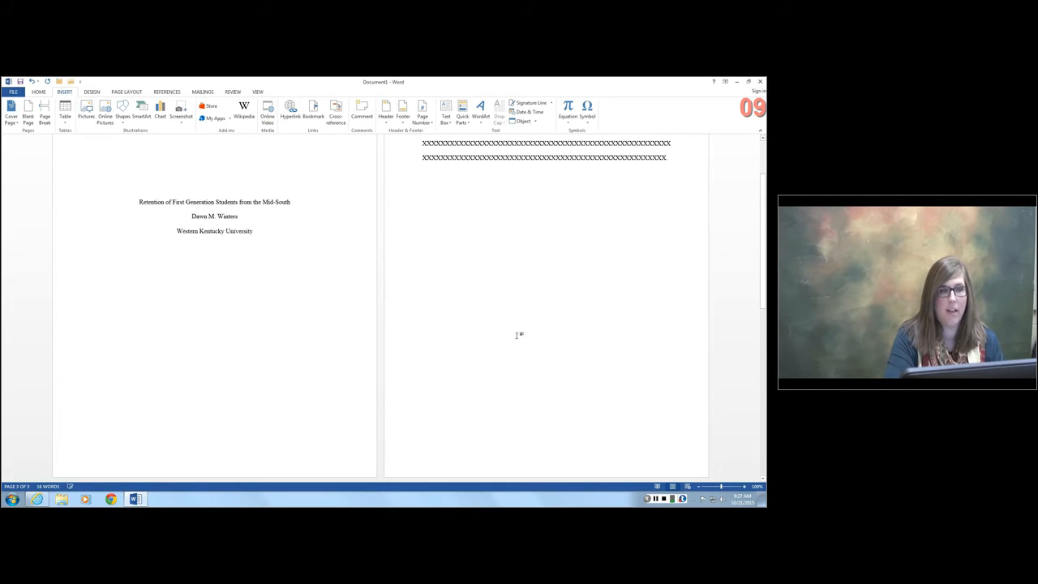
left_click(289, 202)
left_click_drag(291, 202, 140, 201)
key("ctrl+c")
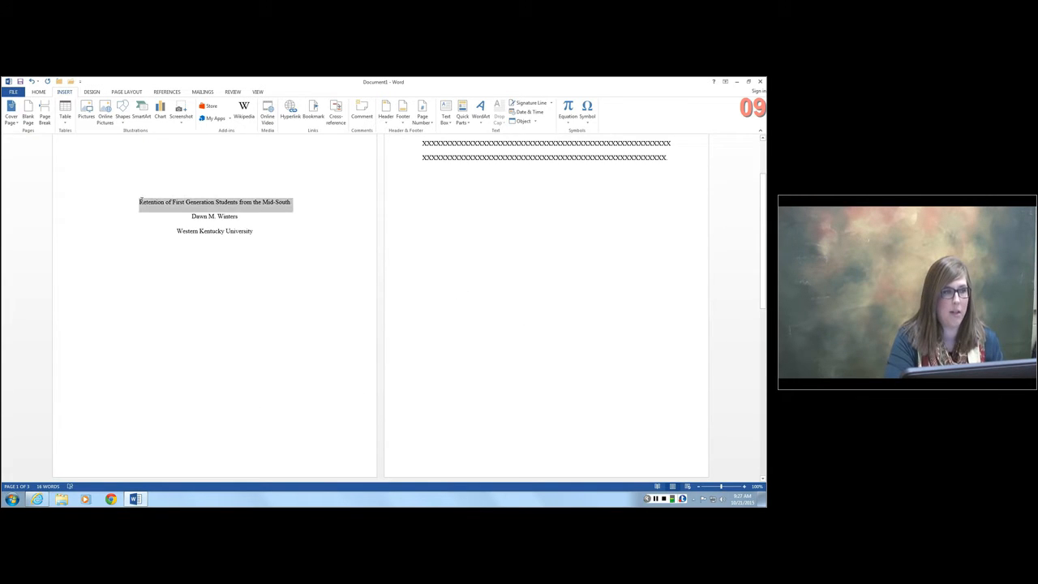
scroll(338, 430, "down", 4)
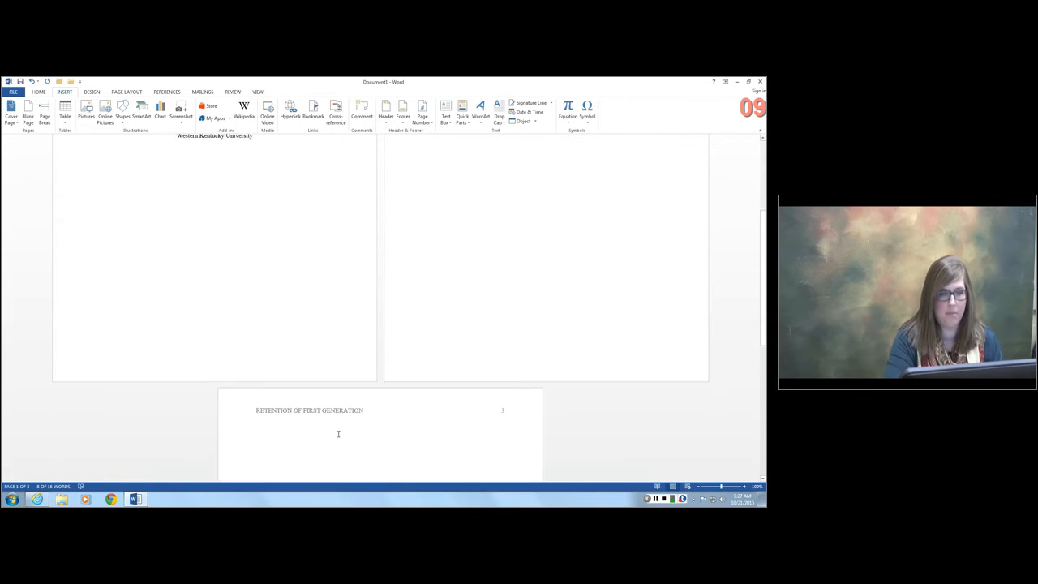
left_click(391, 404)
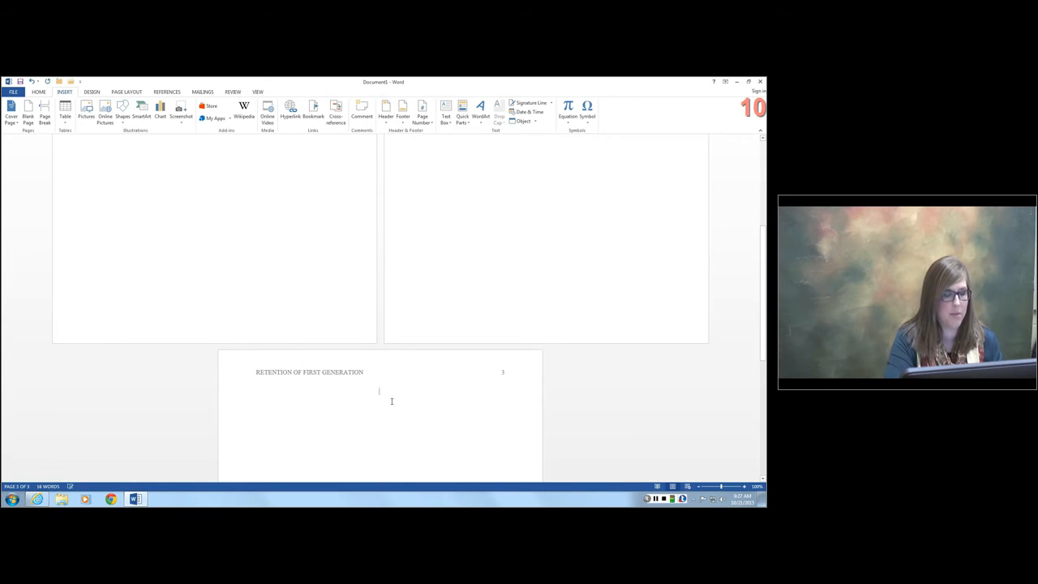
key("ctrl+v")
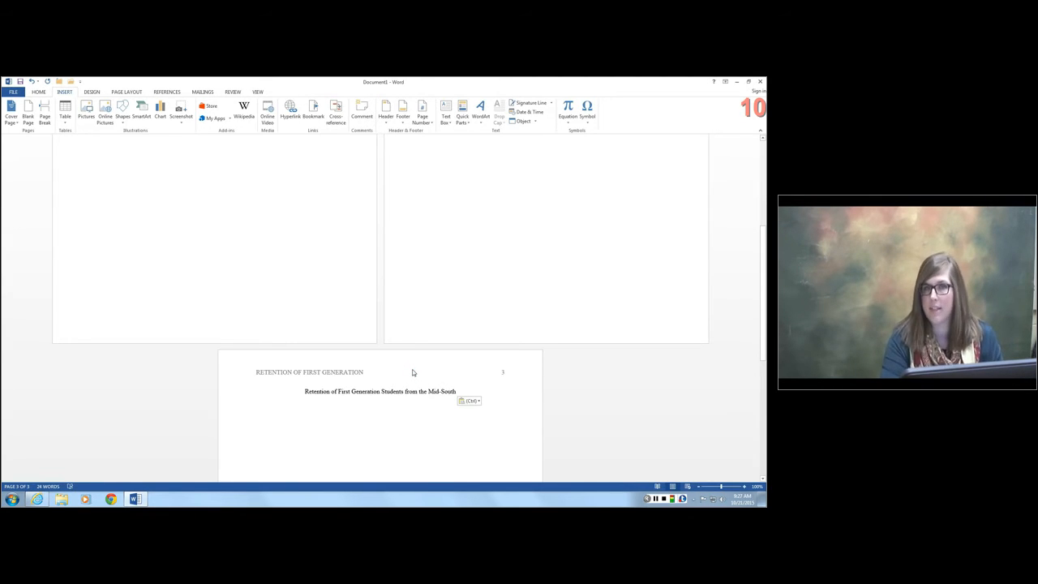
scroll(555, 381, "up", 3)
scroll(554, 380, "up", 1)
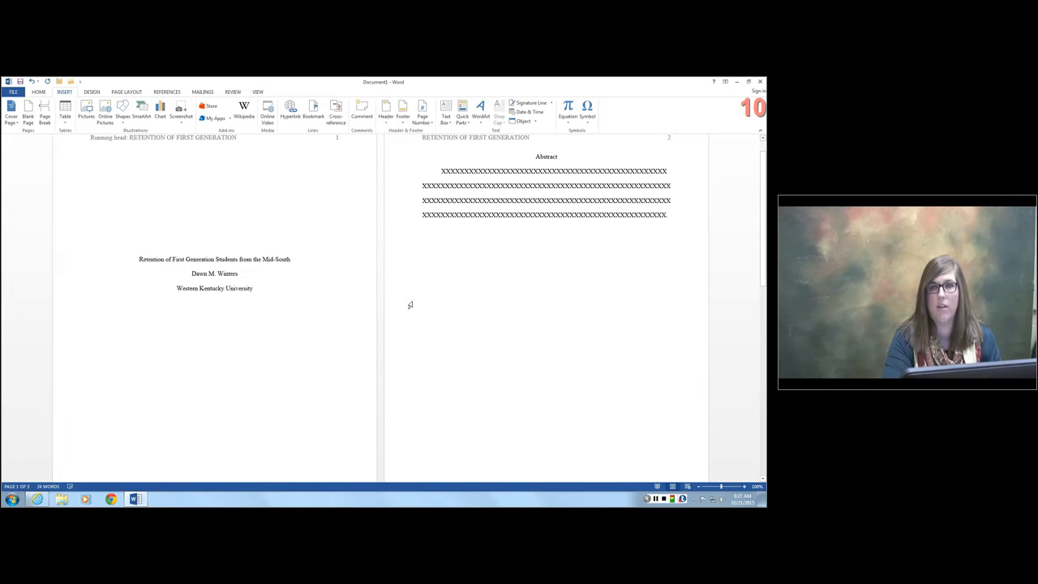
scroll(413, 351, "down", 5)
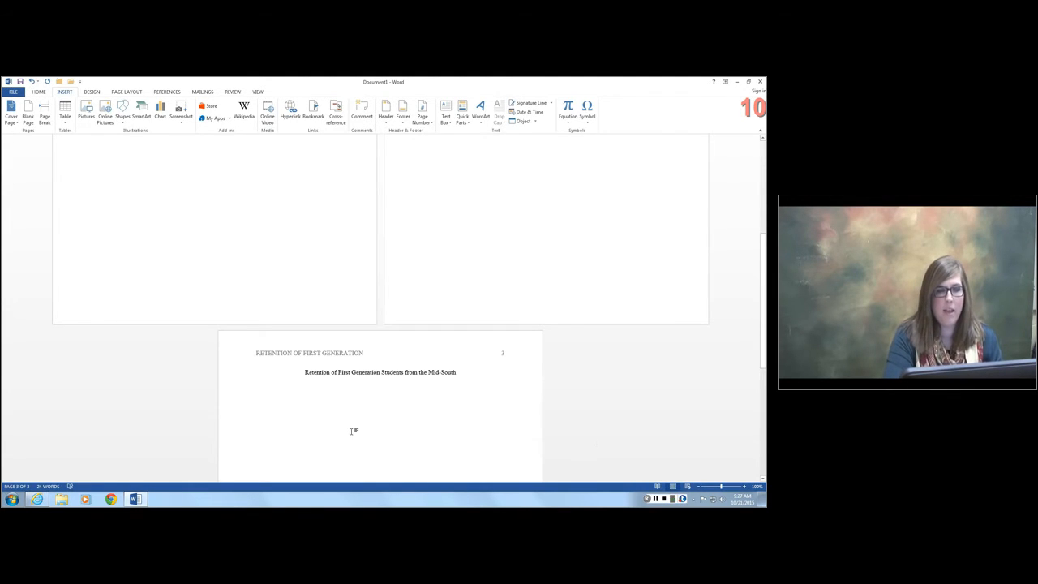
scroll(353, 431, "down", 3)
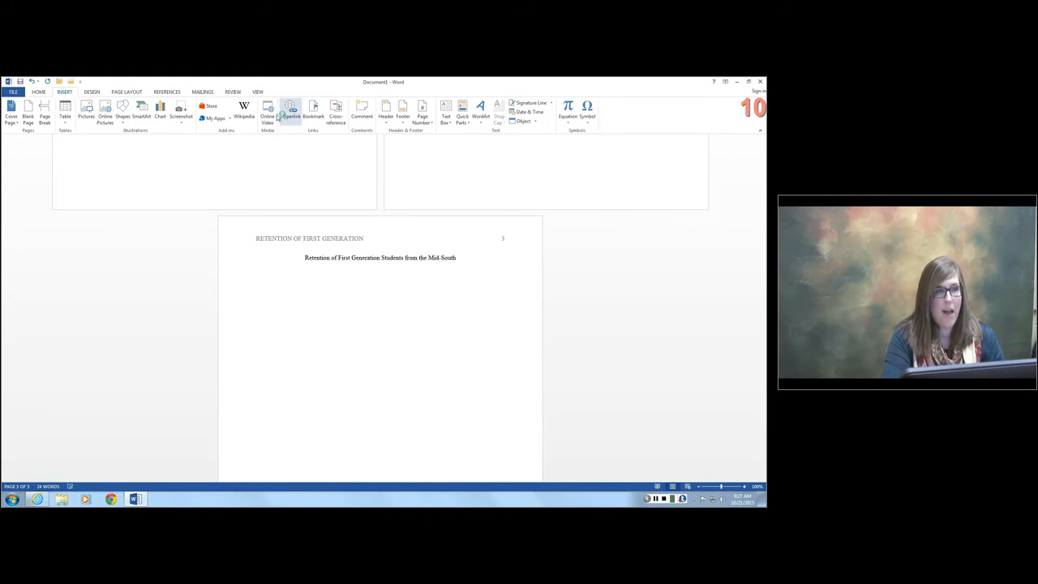
- Open the Heading 1 style for modification and rename it "Level One Header"
left_click(38, 92)
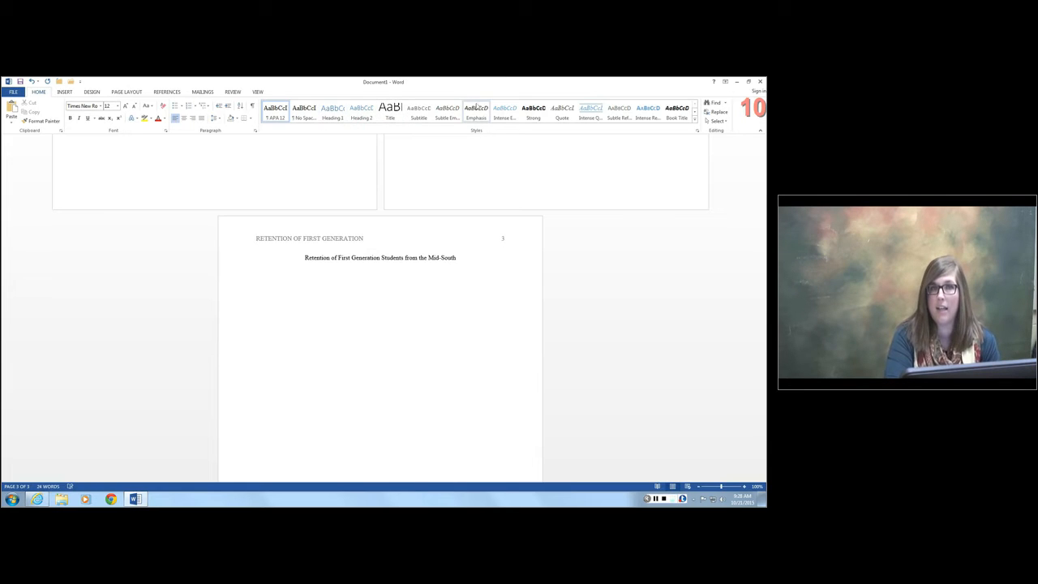
right_click(341, 117)
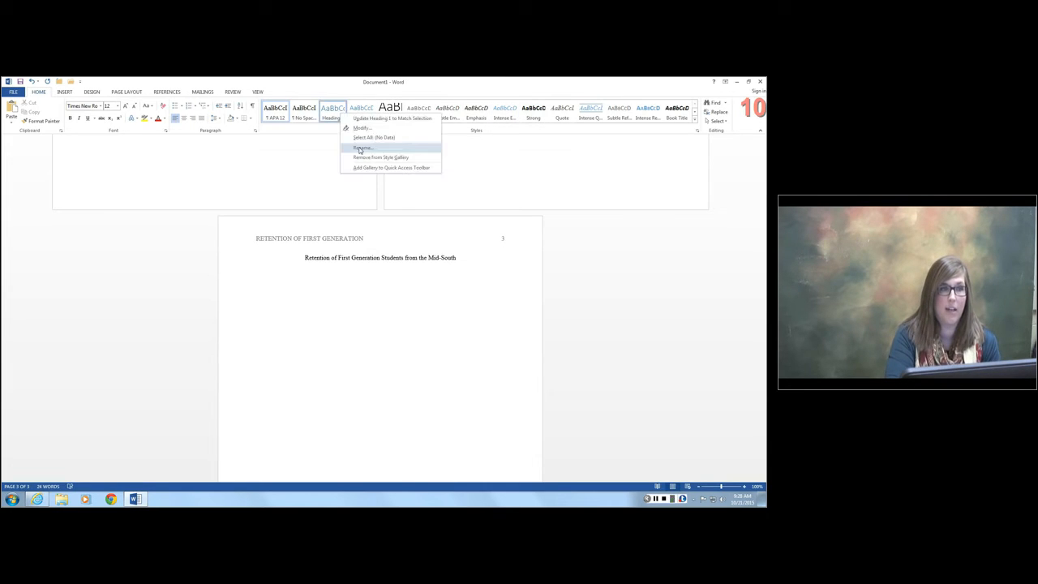
left_click(362, 129)
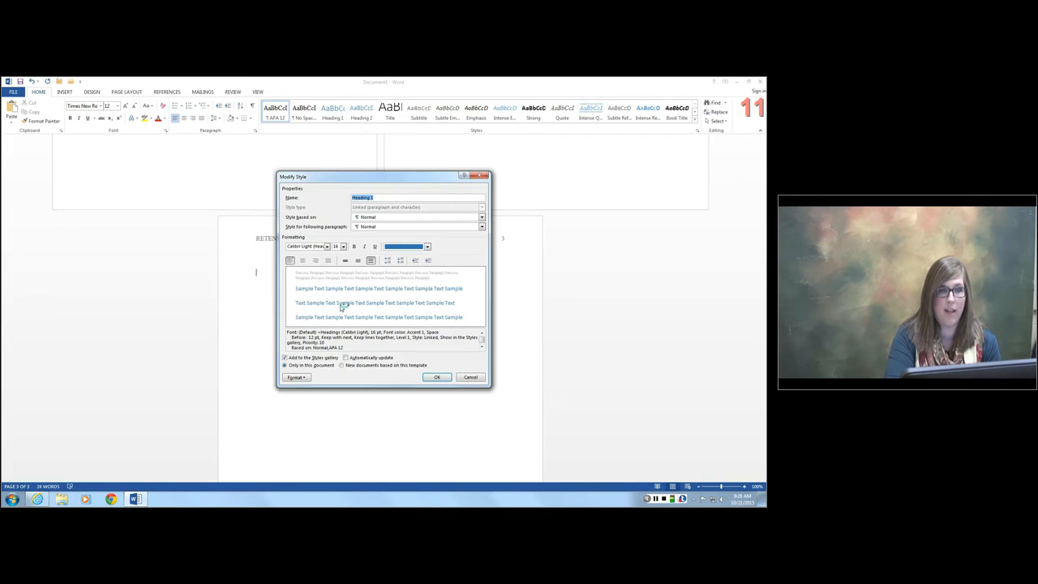
type("Level")
type(" 1")
type("e ")
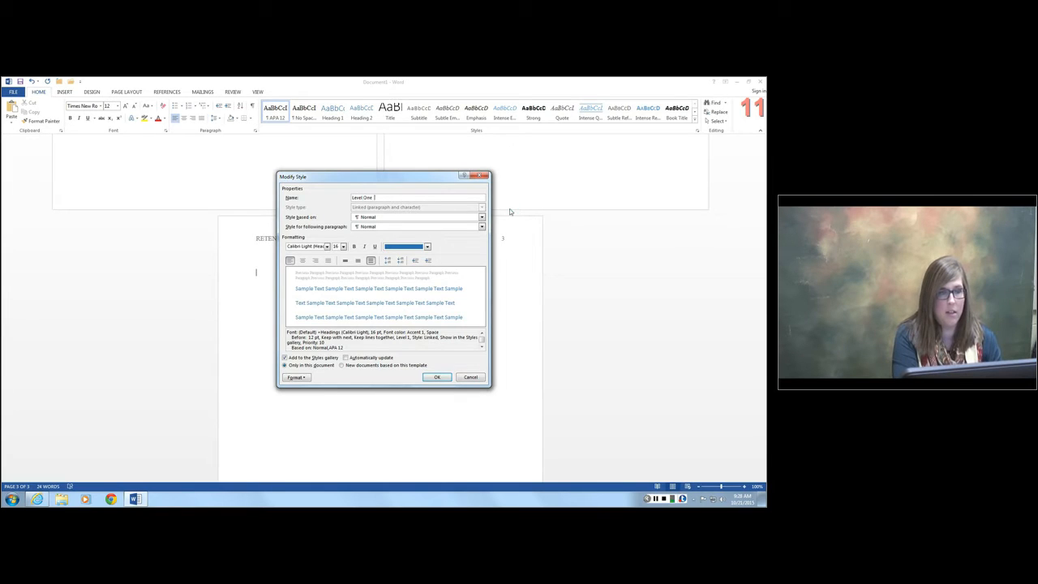
type("Header")
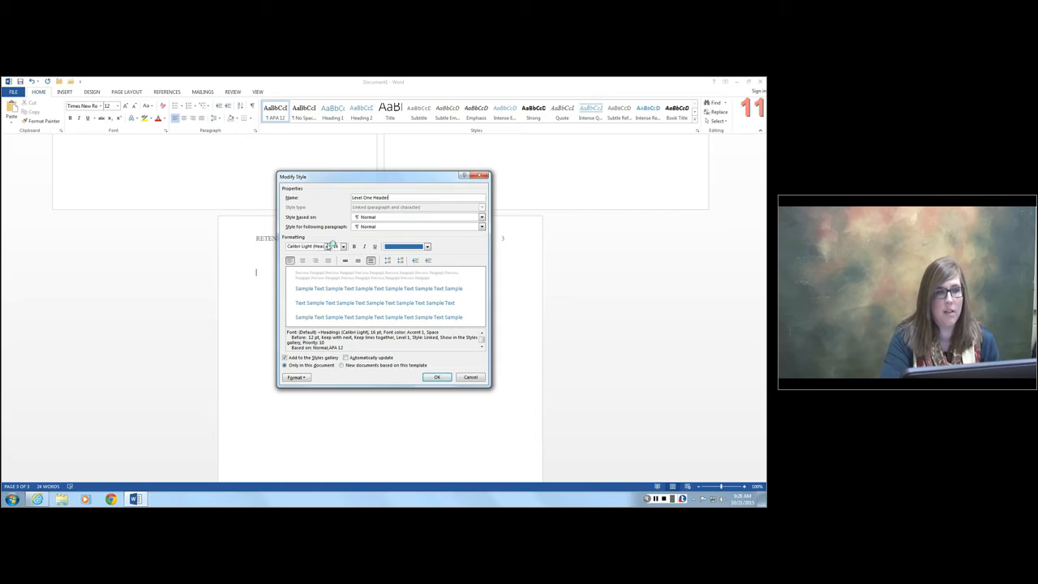
- Format the Level One Header style as Times New Roman, 12 pt, bold, centered, with Automatic font color, and save it
left_click(327, 245)
left_click(270, 274)
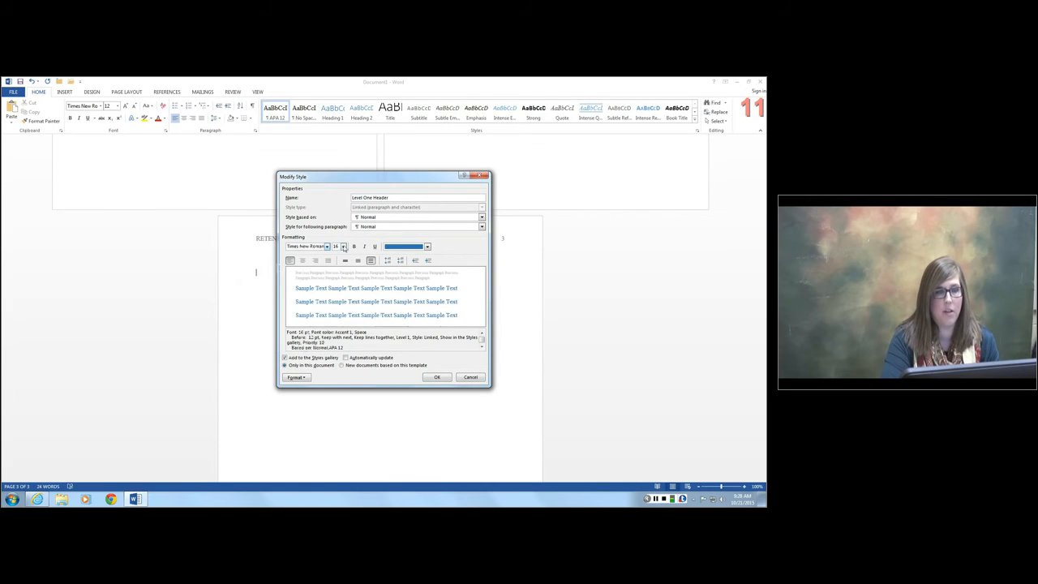
left_click(343, 246)
left_click(336, 275)
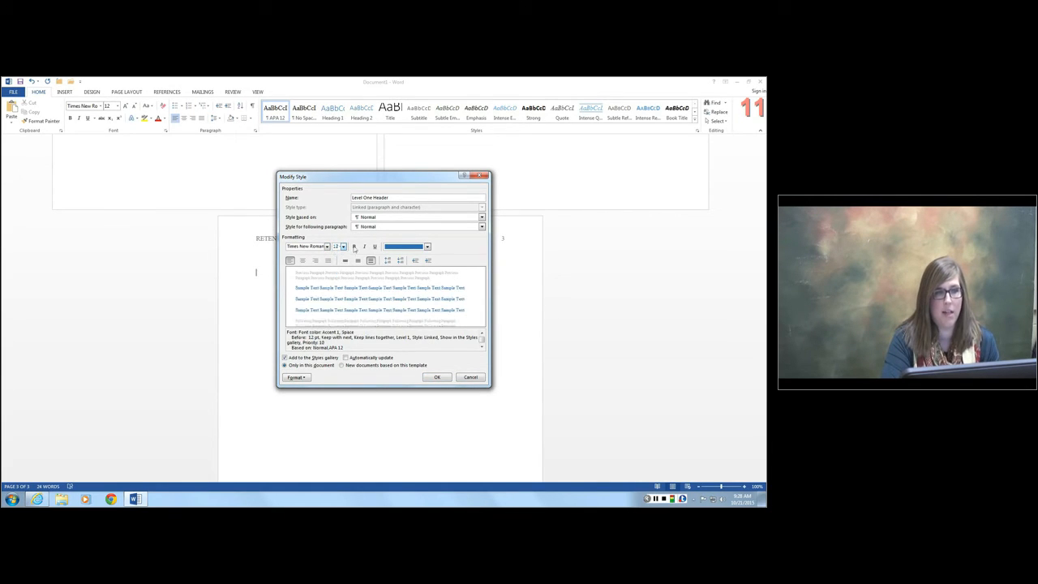
left_click(354, 246)
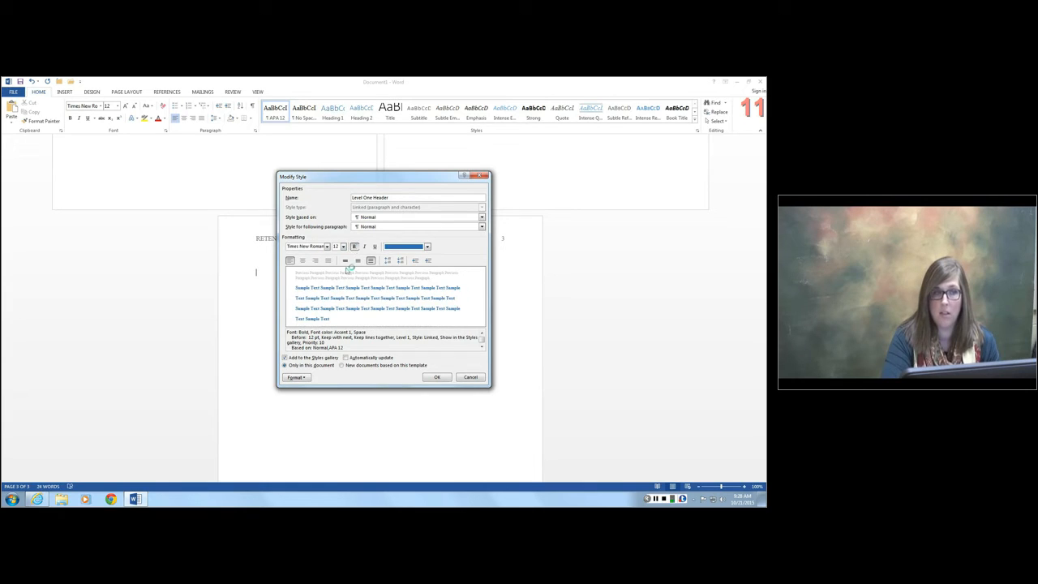
left_click(303, 261)
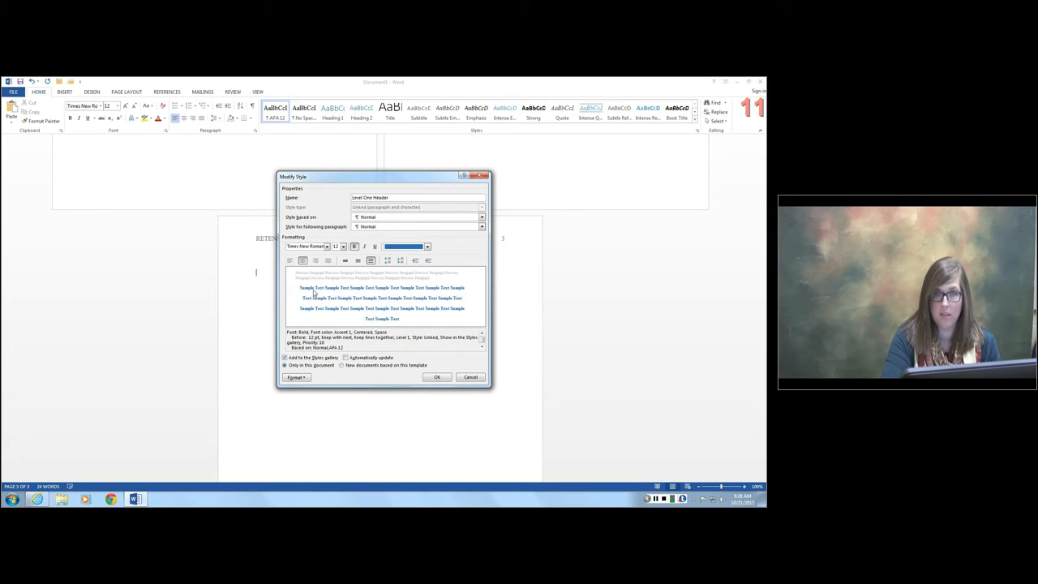
left_click(426, 248)
left_click(402, 255)
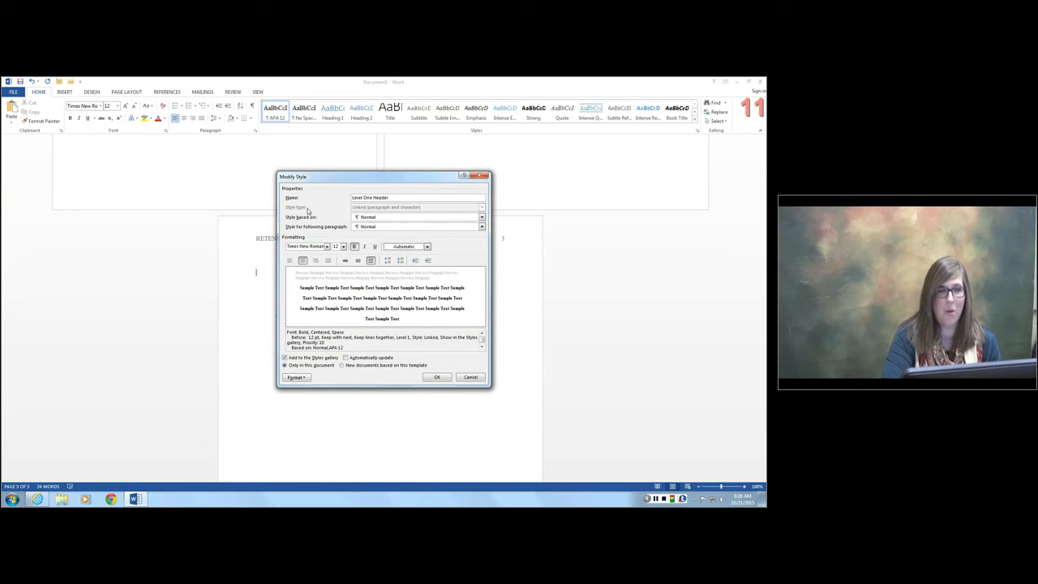
left_click(437, 378)
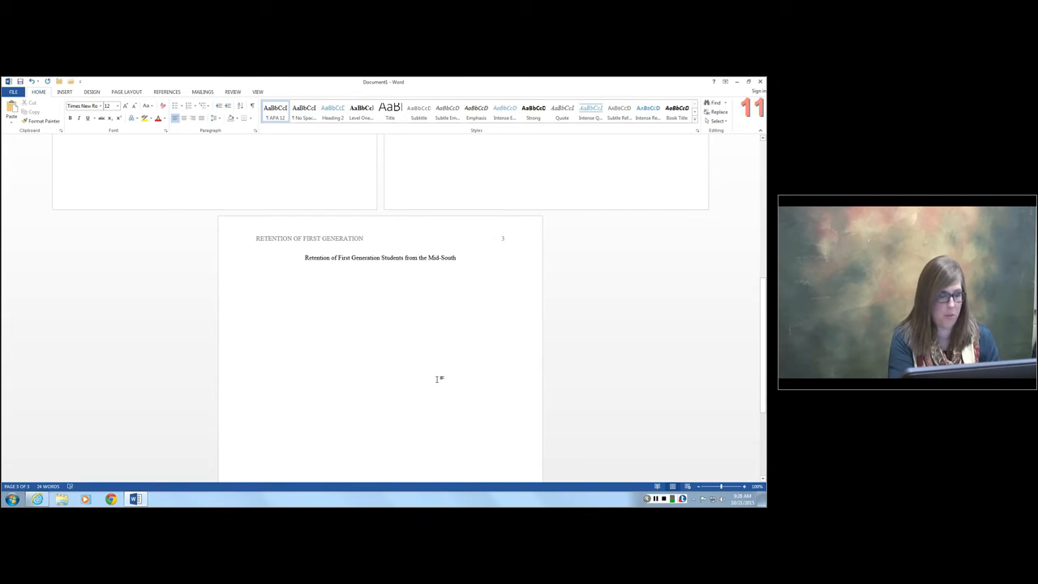
- Apply the Level One Header style to the empty line below the title on page 3
key("Return")
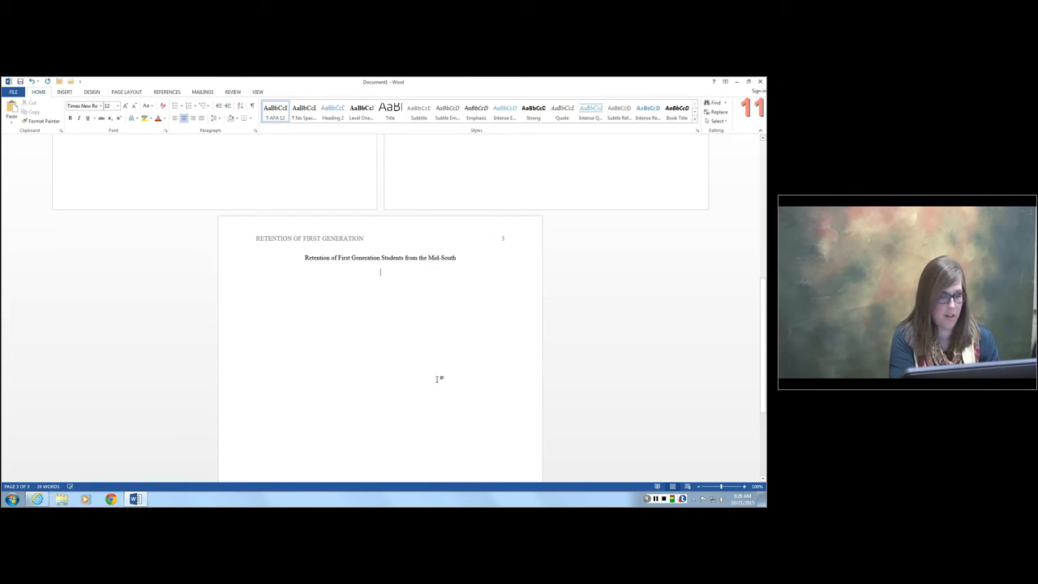
type("In")
key("BackSpace")
key("BackSpace")
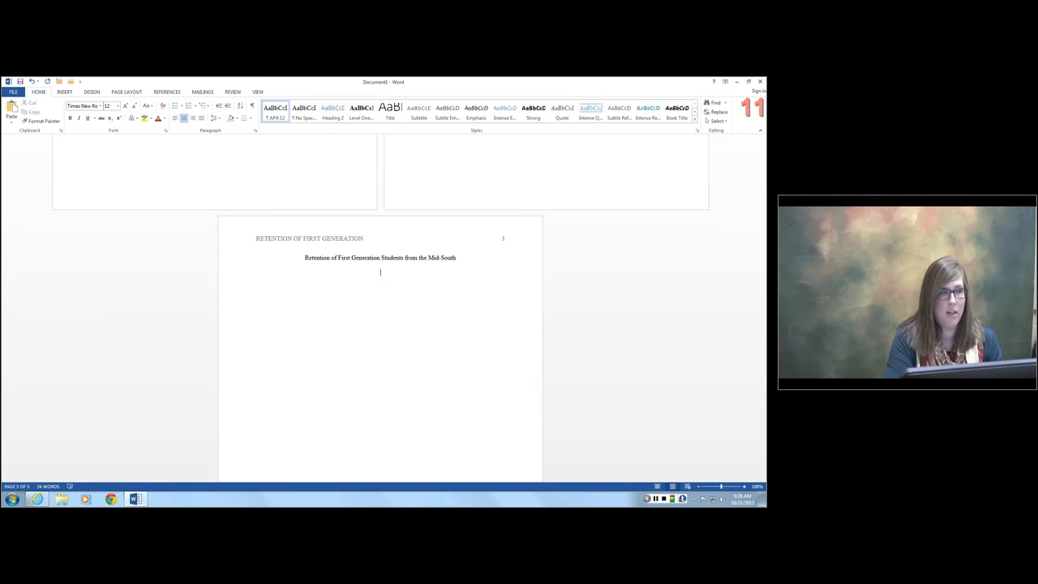
left_click(360, 114)
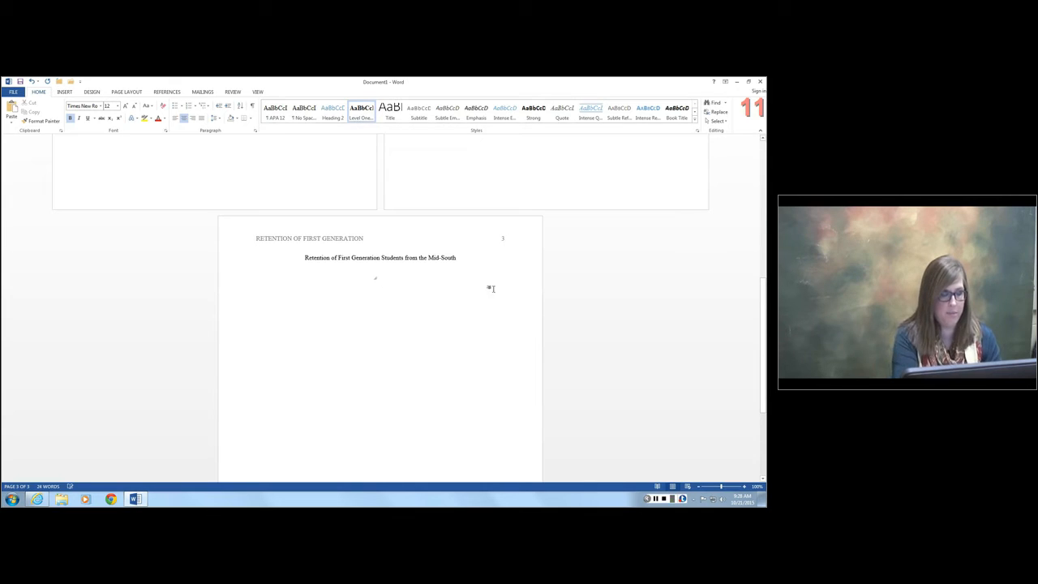
- Enter the heading "Introduction" on the styled line and start an indented body paragraph below it
type("Level")
key("BackSpace")
key("BackSpace")
key("BackSpace")
key("BackSpace")
key("BackSpace")
key("BackSpace")
type("Introduction")
key("Return")
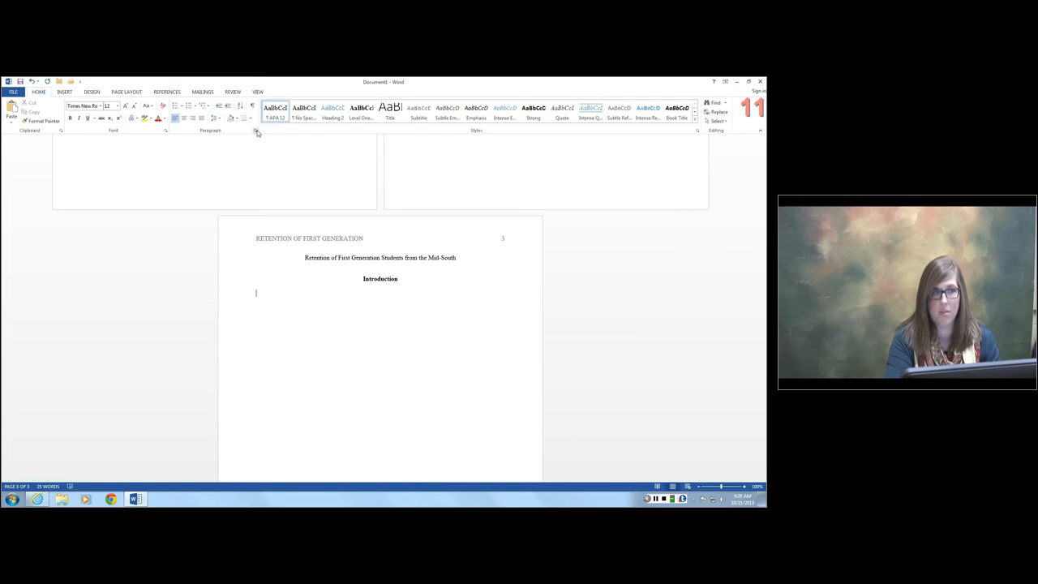
key("Tab")
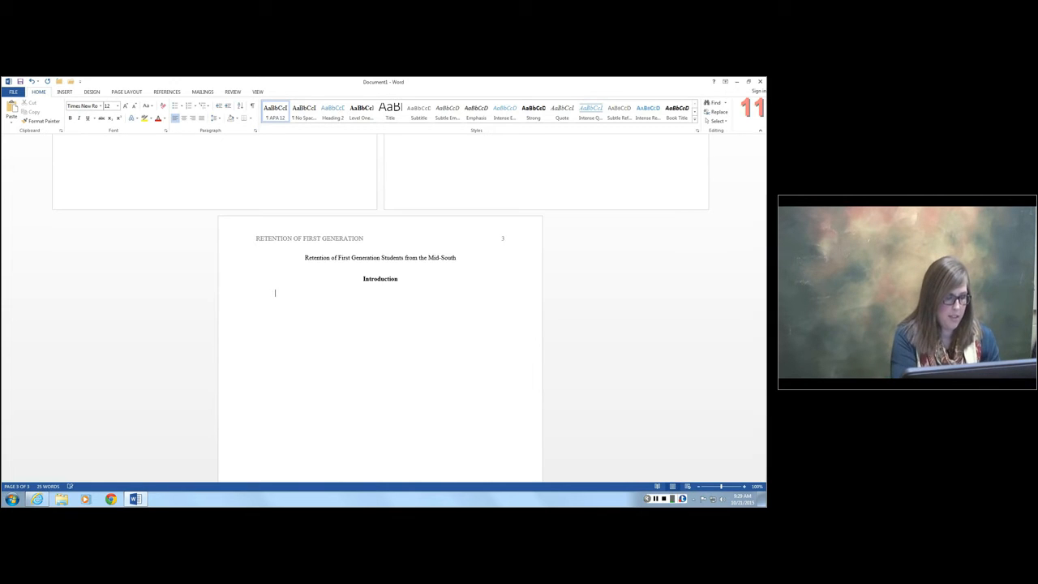
- Fill the indented paragraph below the "Introduction" heading with two placeholder sentences made of repeated X characters
type("XXXXXXXXXXXXXX")
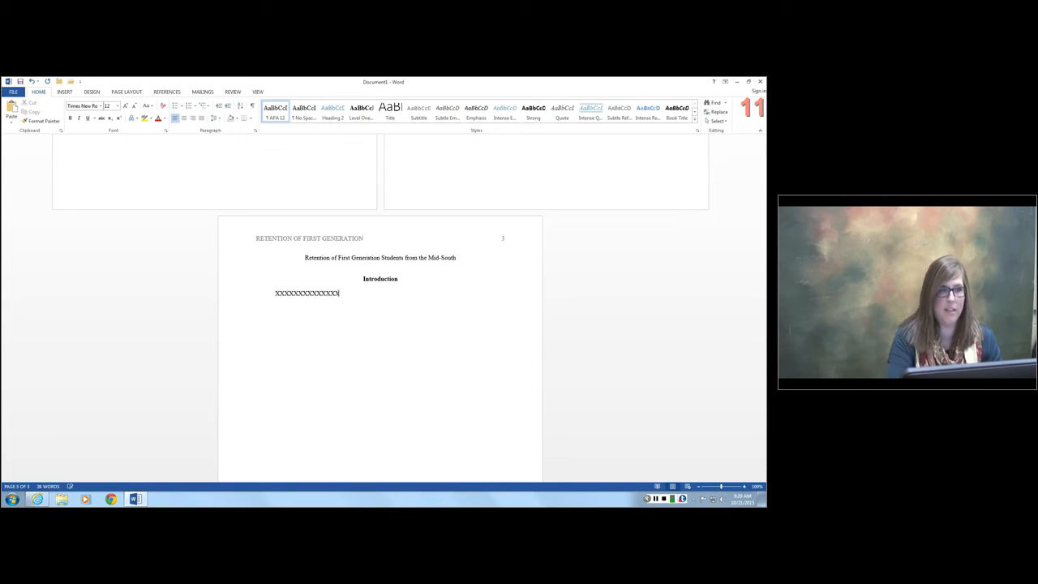
type("XXXXXXXXXXXXXXXXXXXXXXXXXXXXXXXXXXXXXXXXXXXXXXXXXXXXXXX.")
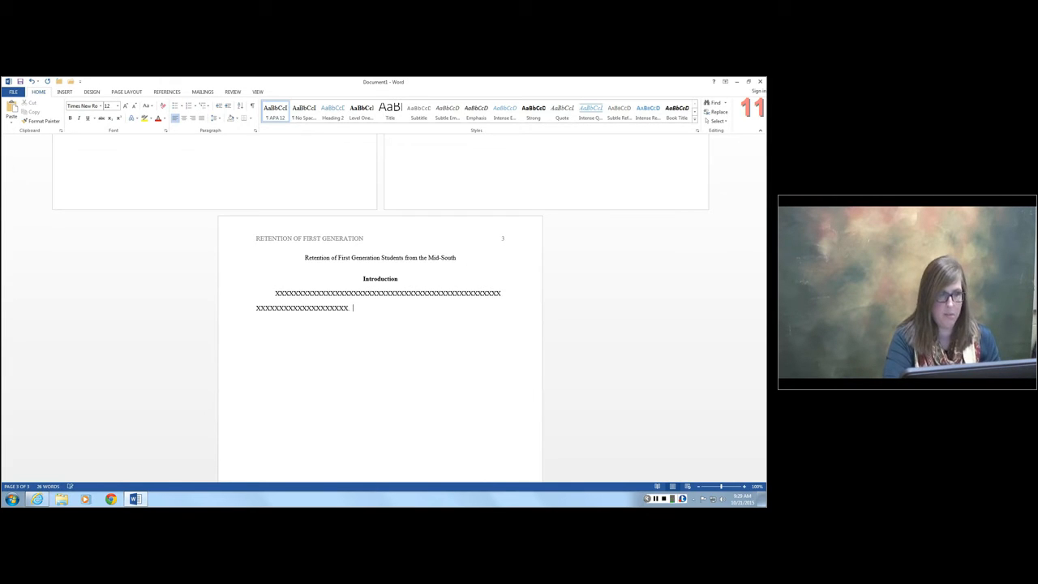
type(" XXXXXXXXXXXXXXXXXXXXXXXXXX")
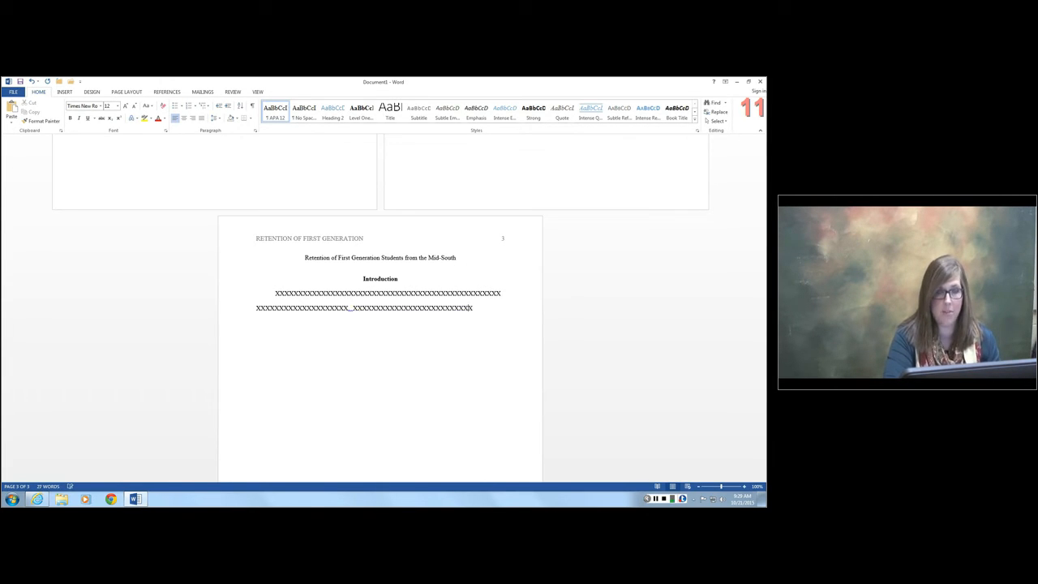
type("XXXXXXXXXXXXXXXXXXXXXXXXXXXXXXXXXXXXXXXXXX")
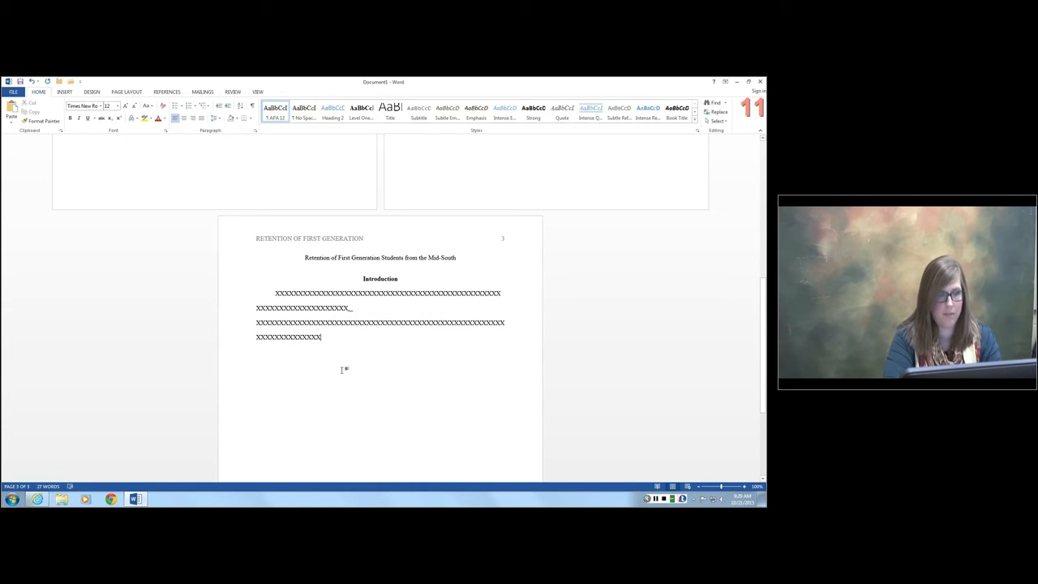
type(".")
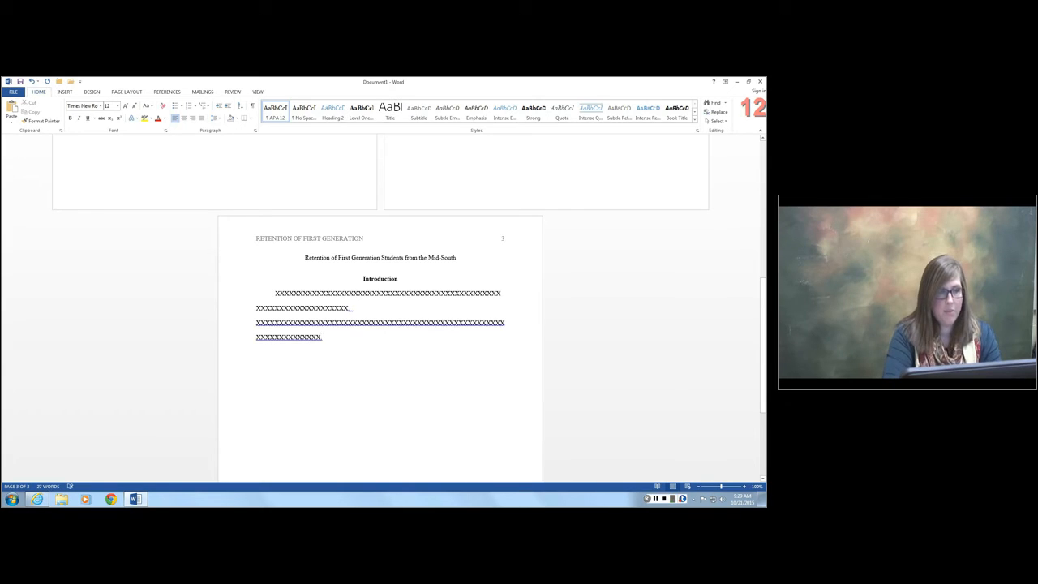
- Add the heading "Literature Review" in the Level One Header style below the Introduction paragraph and start a new line under it
left_click(365, 120)
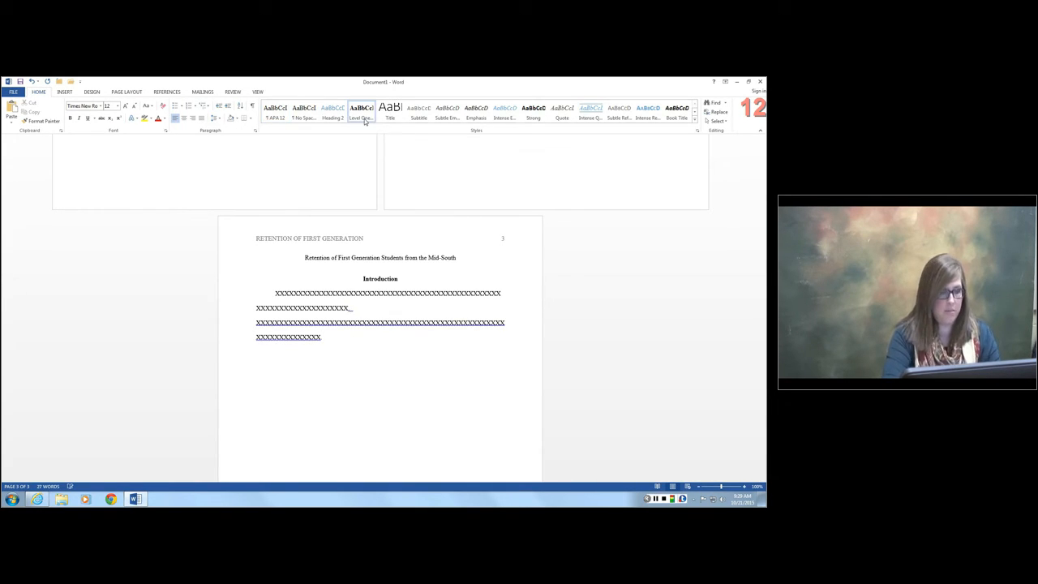
type("Literature Review")
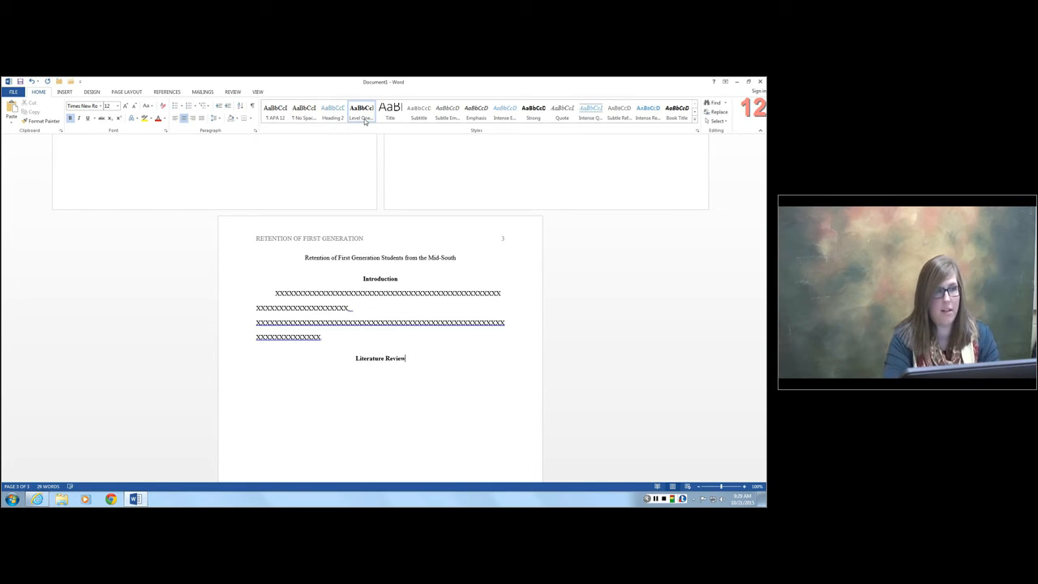
key("Return")
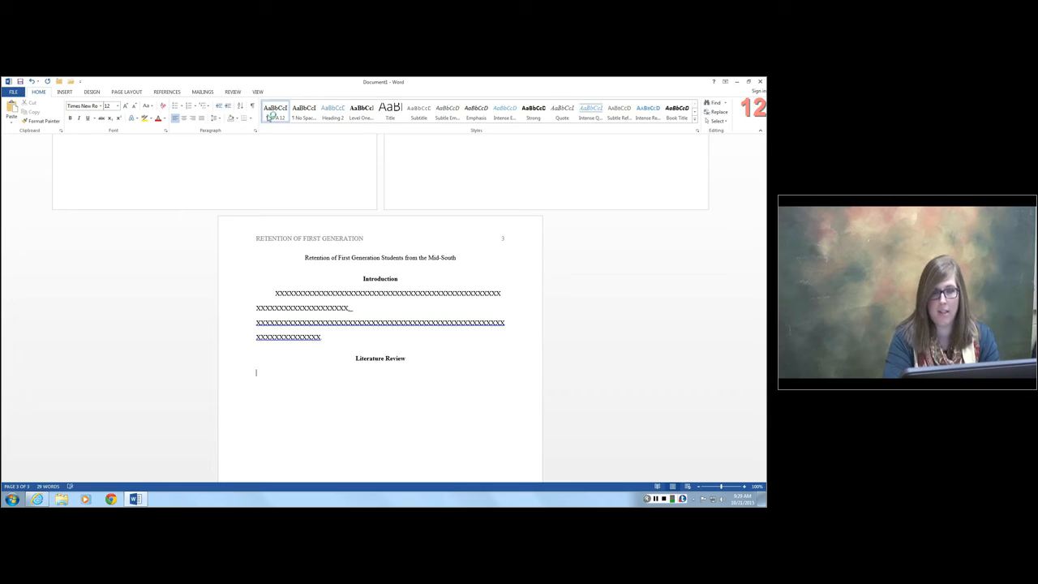
- Open the Heading 2 style for modification and rename it "Level Two Header"
right_click(329, 111)
left_click(348, 123)
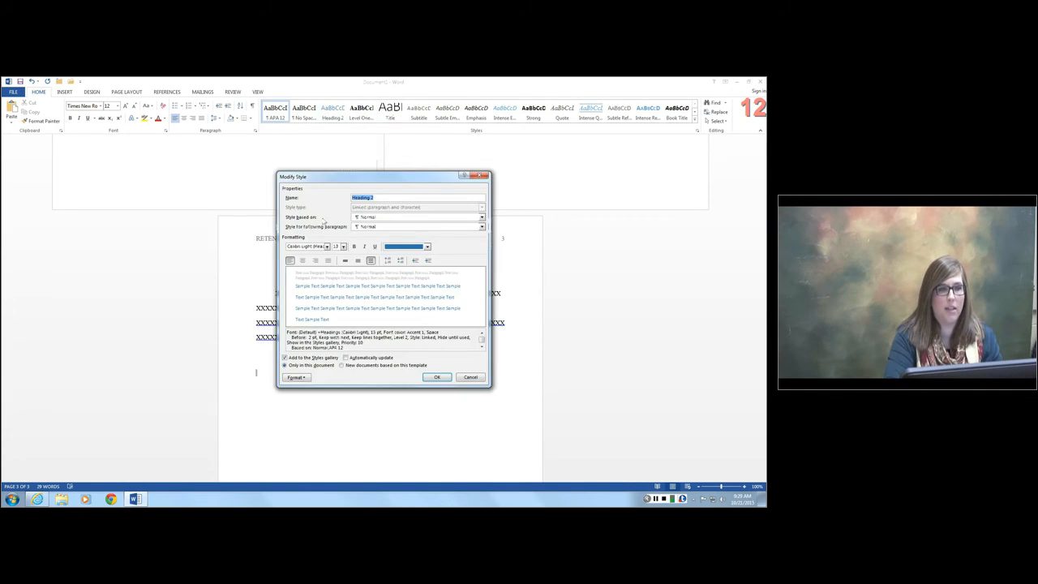
type("Leve")
key("BackSpace")
key("BackSpace")
key("BackSpace")
key("BackSpace")
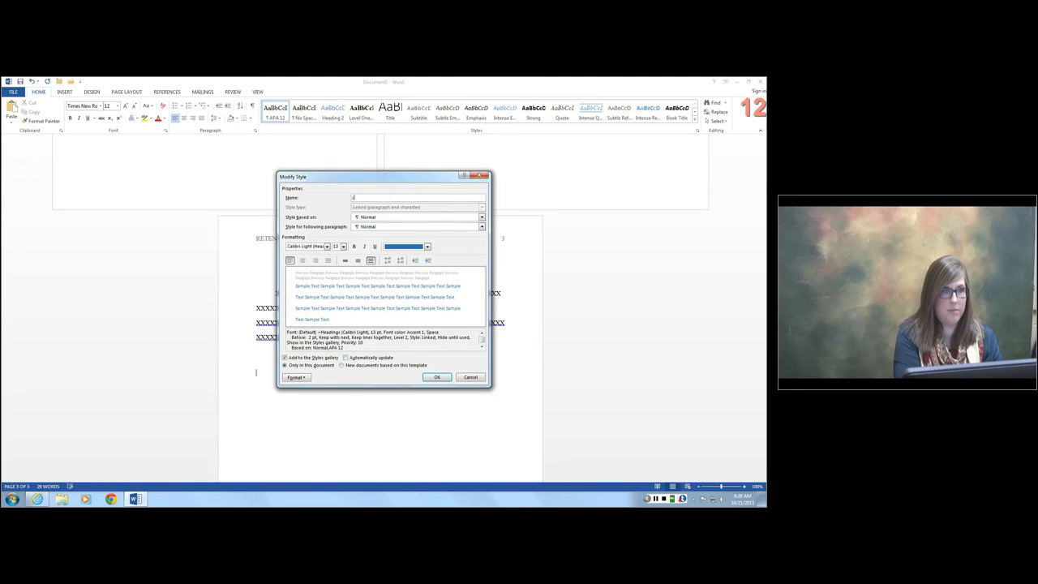
type("evel Two ")
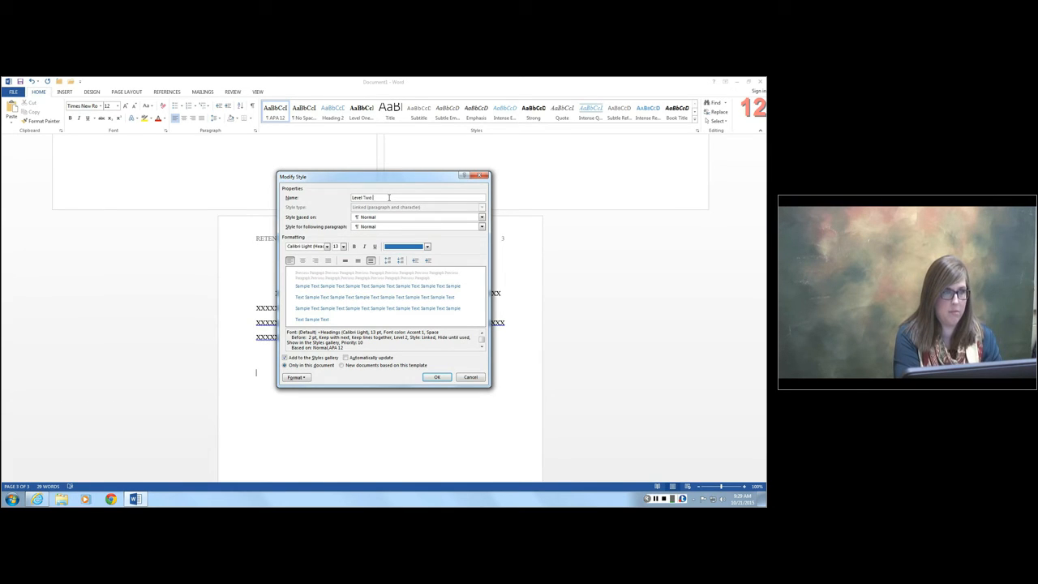
type("Heading")
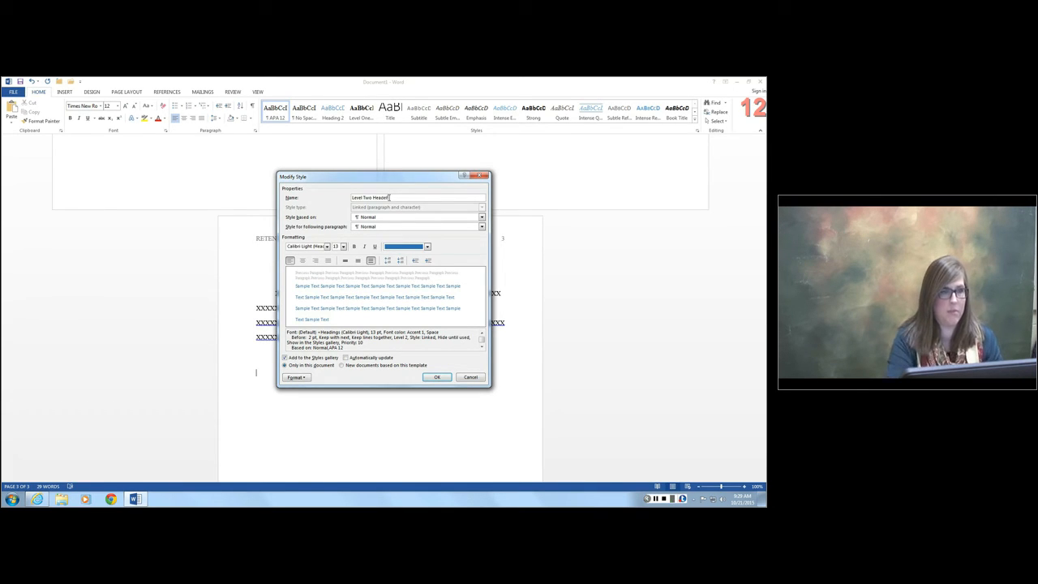
- Format the Level Two Header style as Times New Roman, 12 pt, bold, with Automatic font color, and save it
left_click(327, 246)
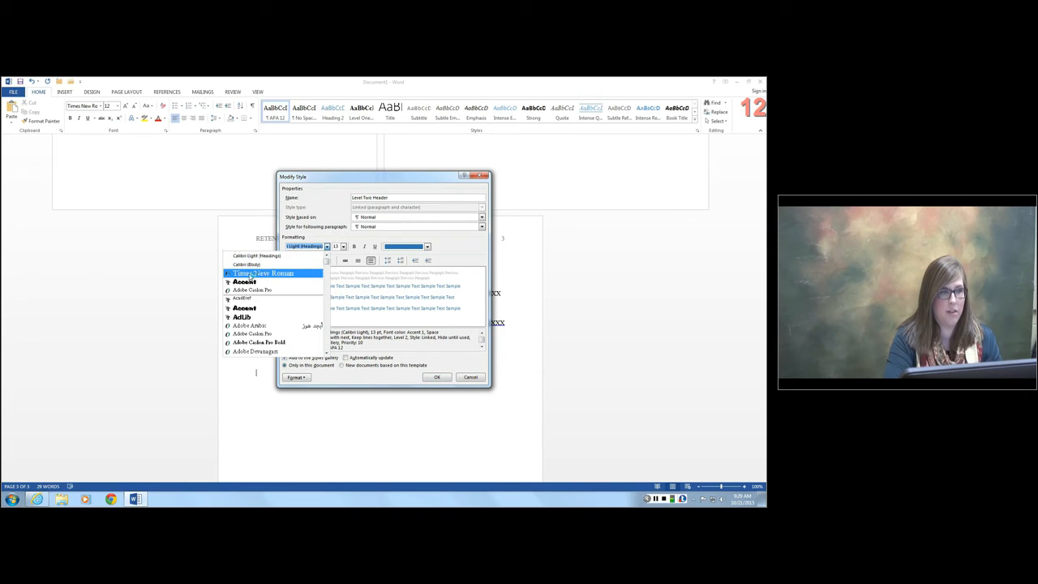
left_click(255, 274)
left_click(343, 246)
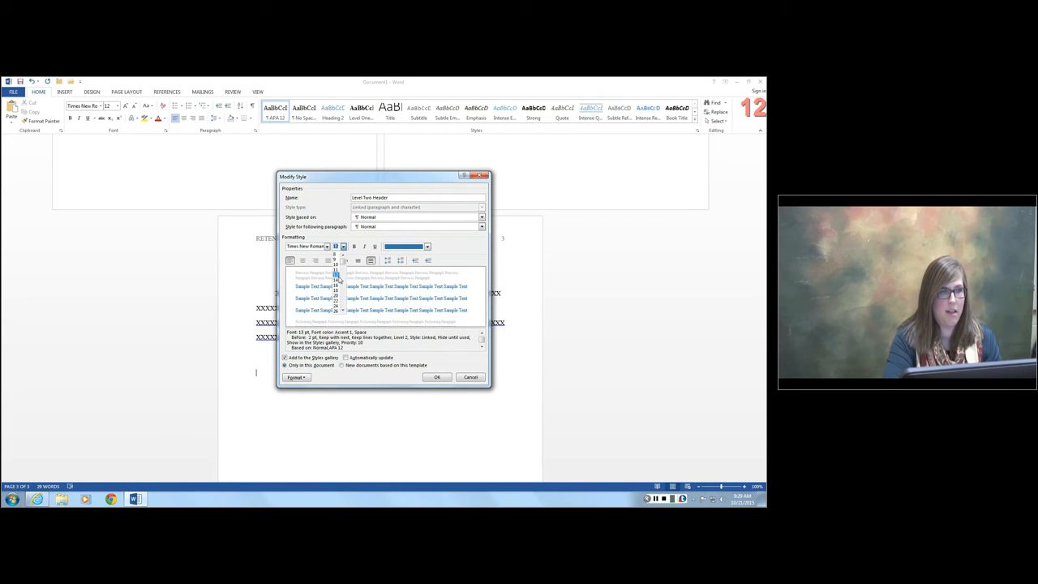
left_click(336, 275)
left_click(354, 246)
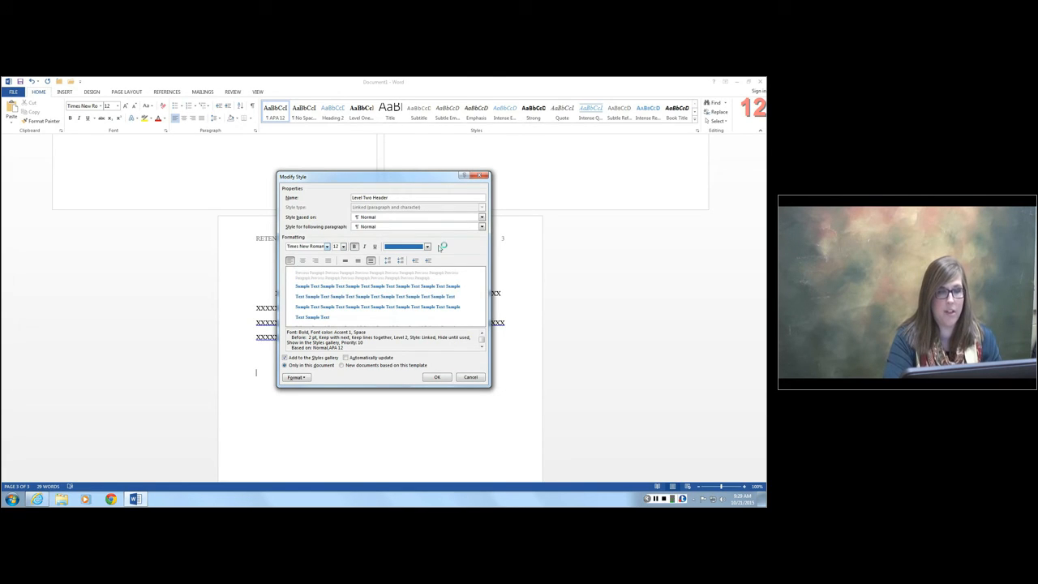
left_click(428, 246)
left_click(415, 260)
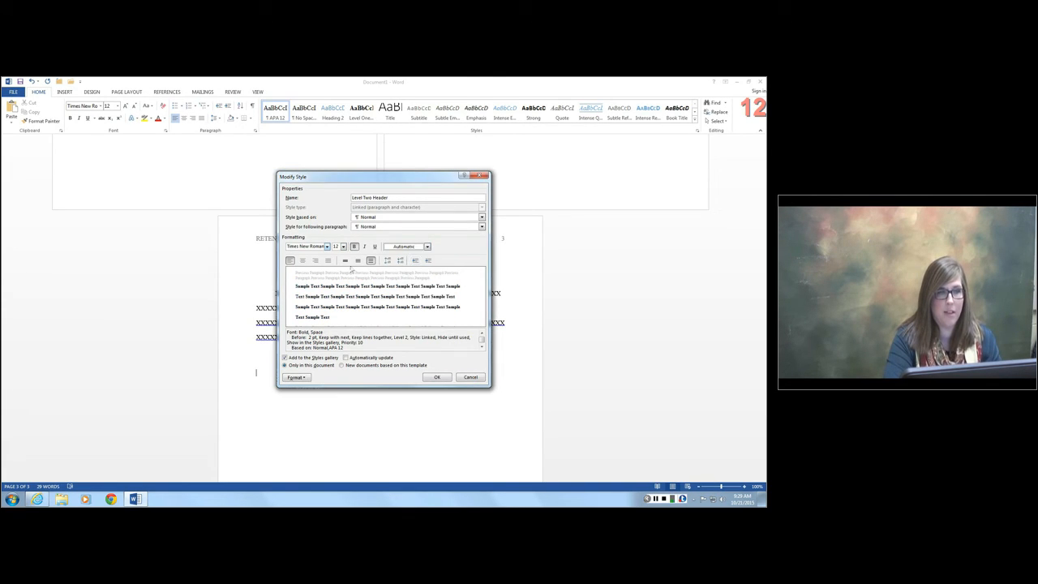
left_click(438, 377)
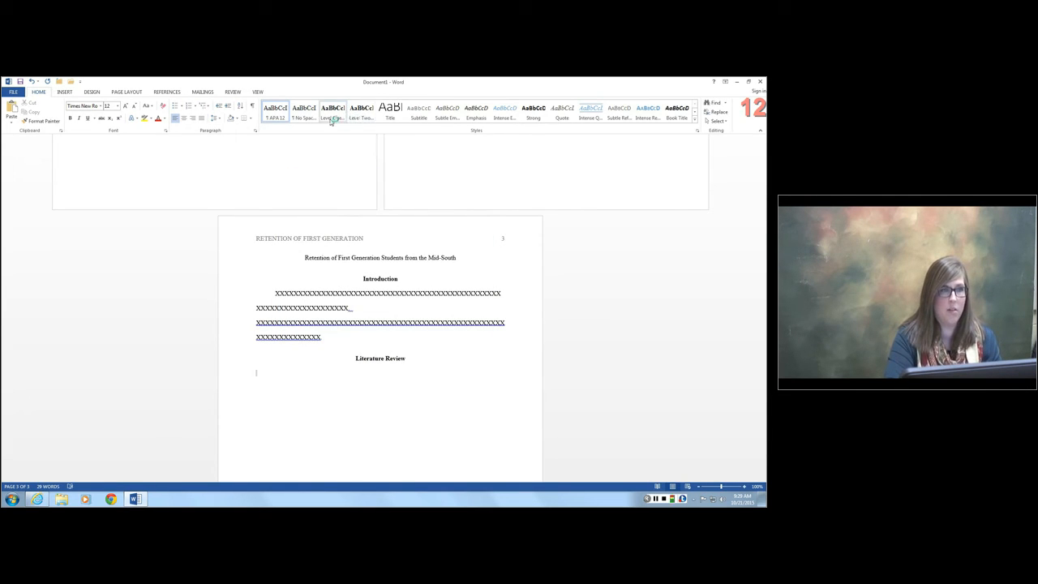
- Add the heading "History of Retention Research" in the Level Two Header style, with an indented line of placeholder text beneath it
left_click(354, 116)
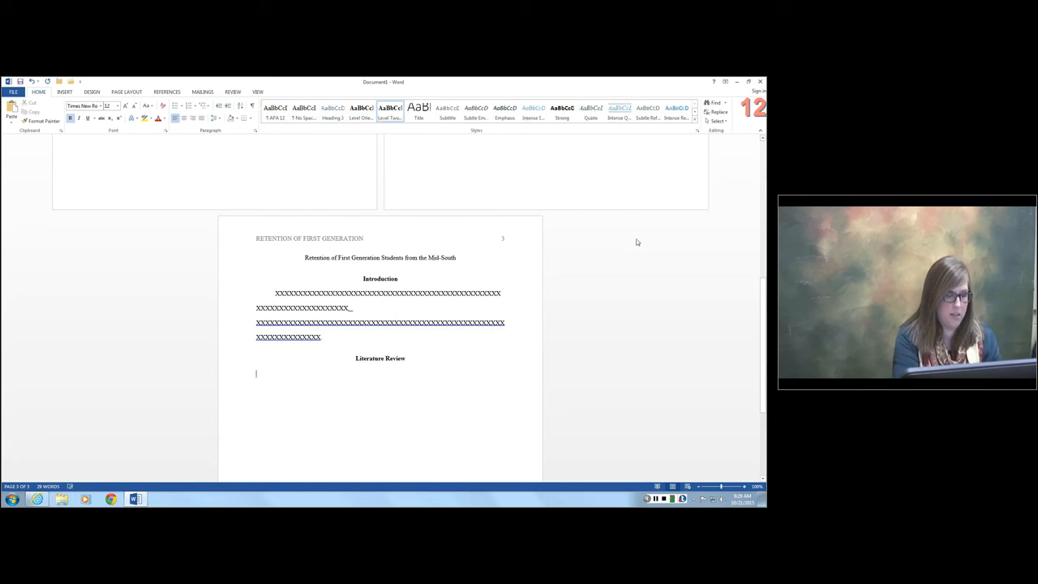
type("Hestoryt of")
key("BackSpace")
key("BackSpace")
key("BackSpace")
key("BackSpace")
type("of R")
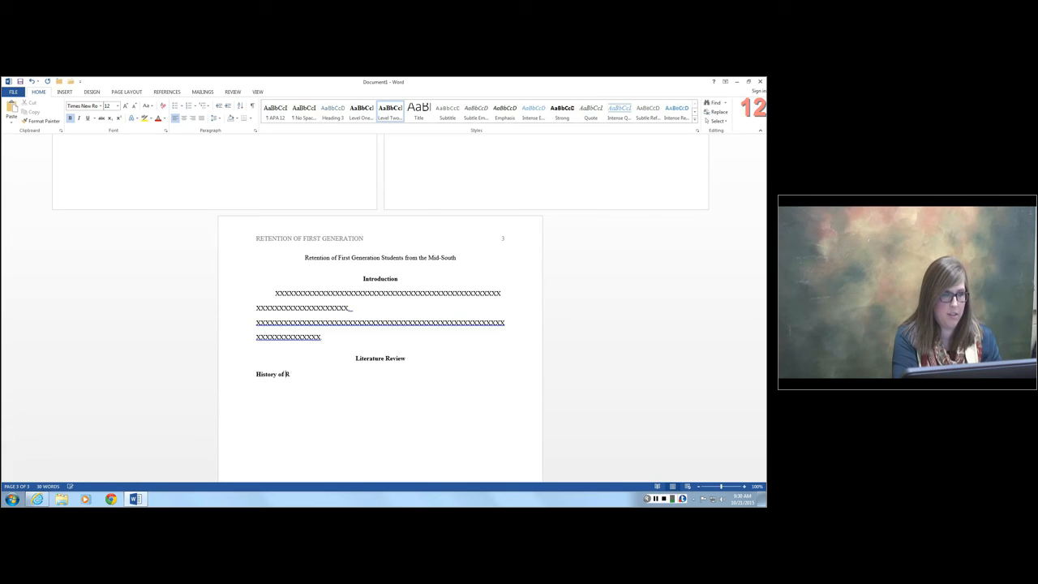
type("etention Research")
key("Return")
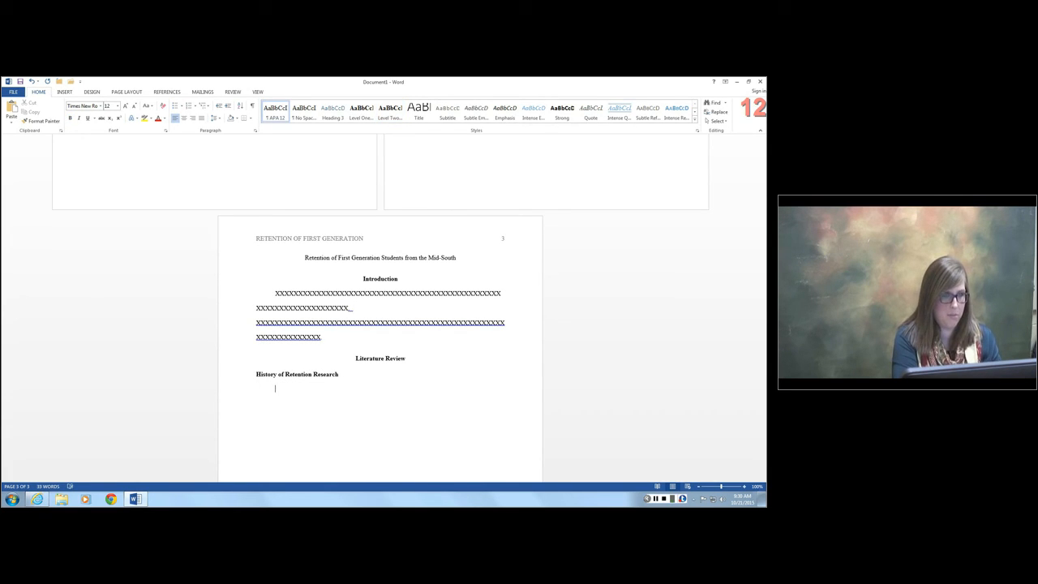
type("afnetioentenot.")
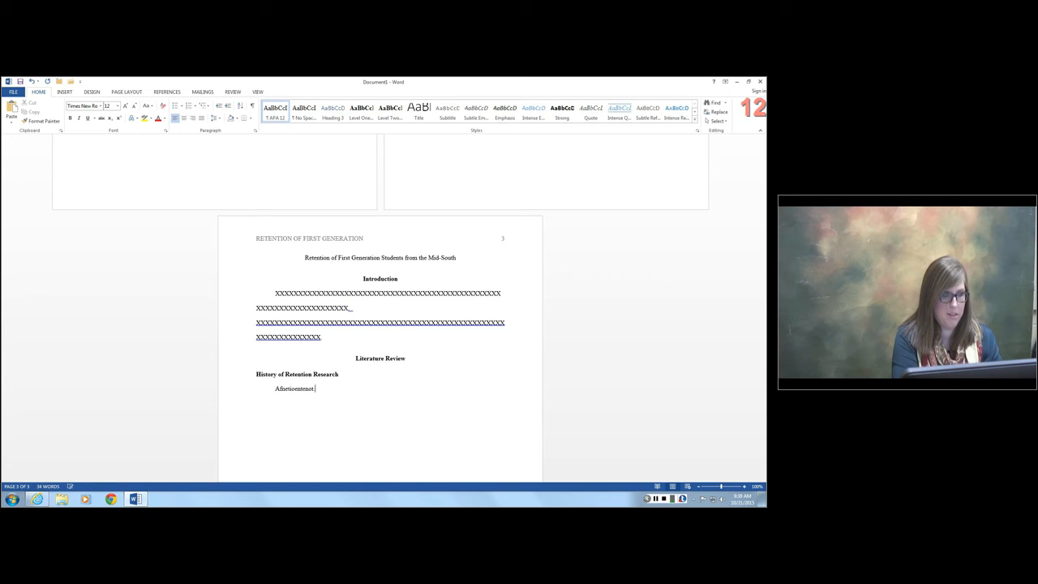
key("Return")
- Add a second Level Two Header heading reading "Students from the Mid-South" and start a new line below it
left_click(389, 112)
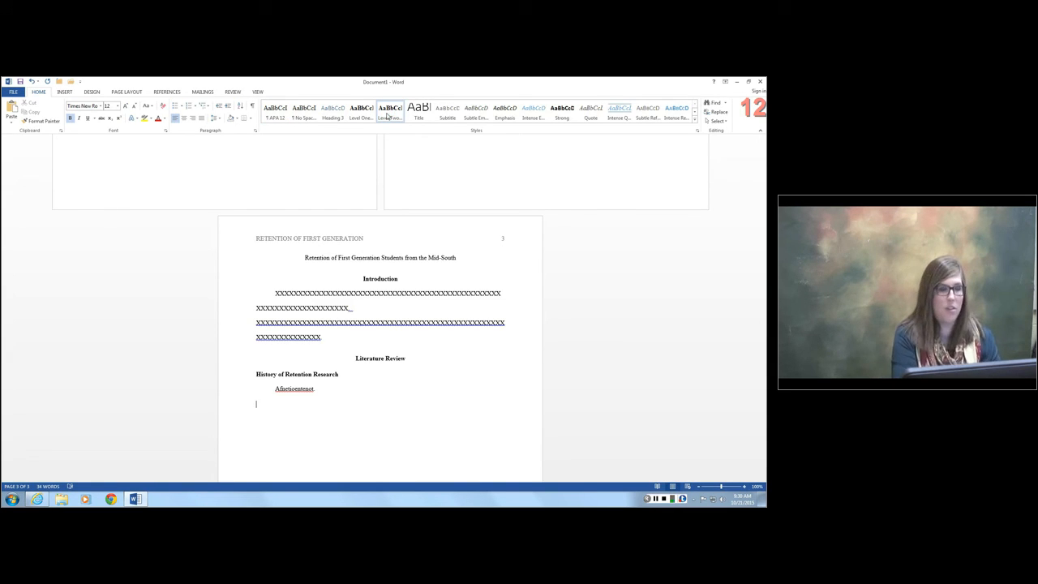
type("Student")
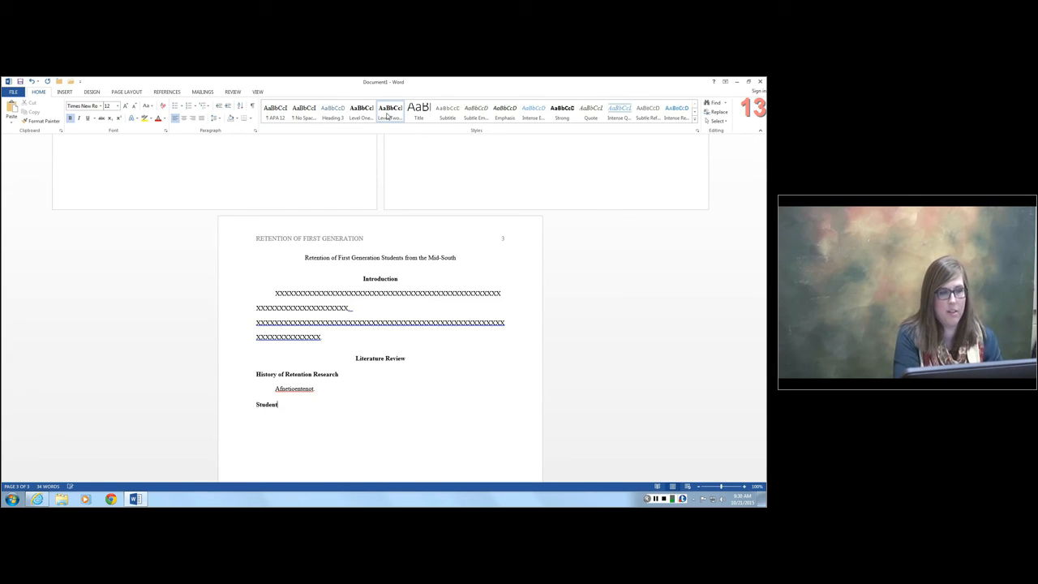
type("s from the Mid-South")
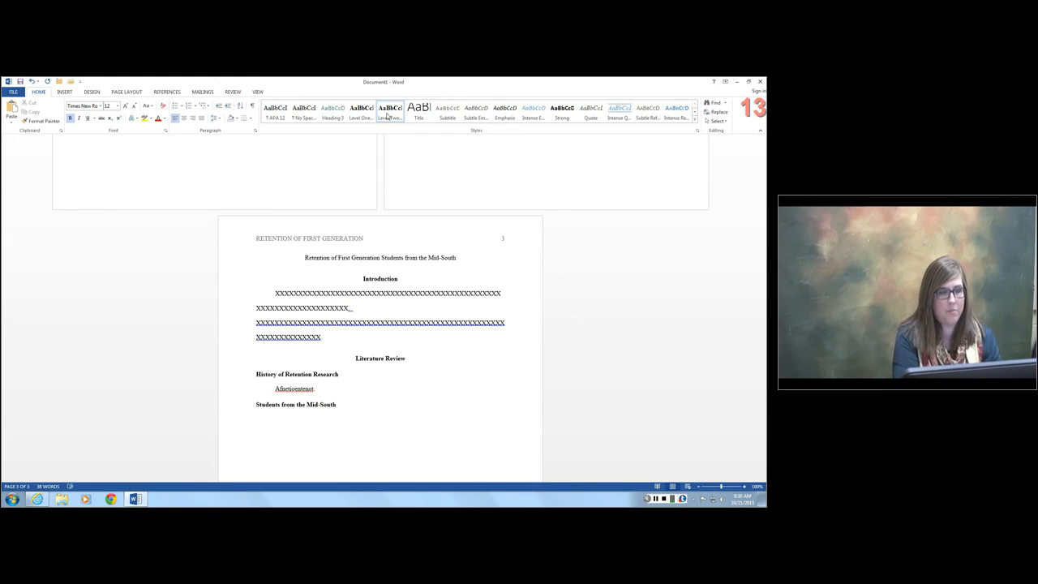
key("Return")
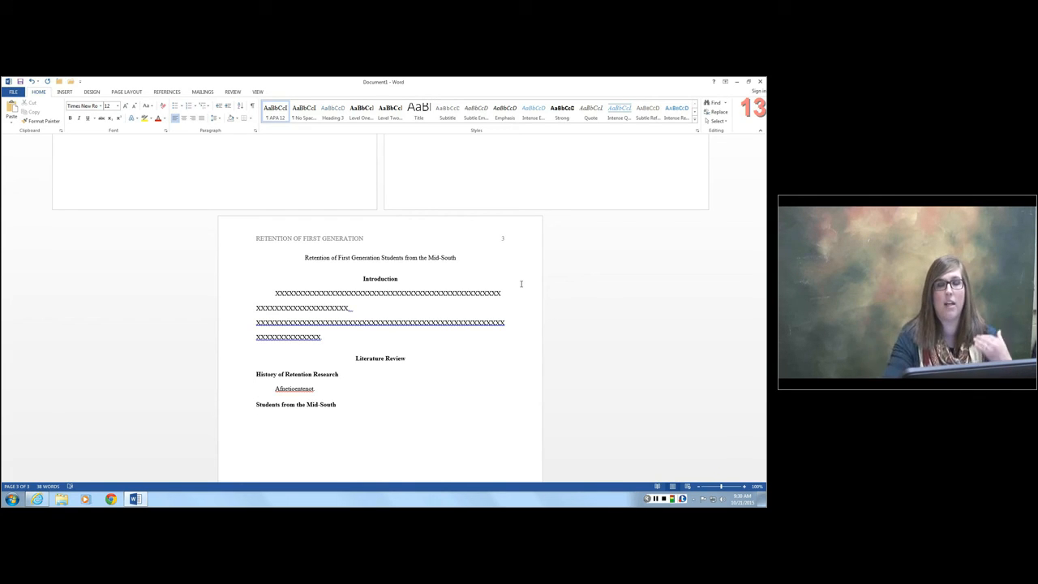
- Review the finished layout of the title page, abstract page and body page
scroll(519, 283, "up", 5)
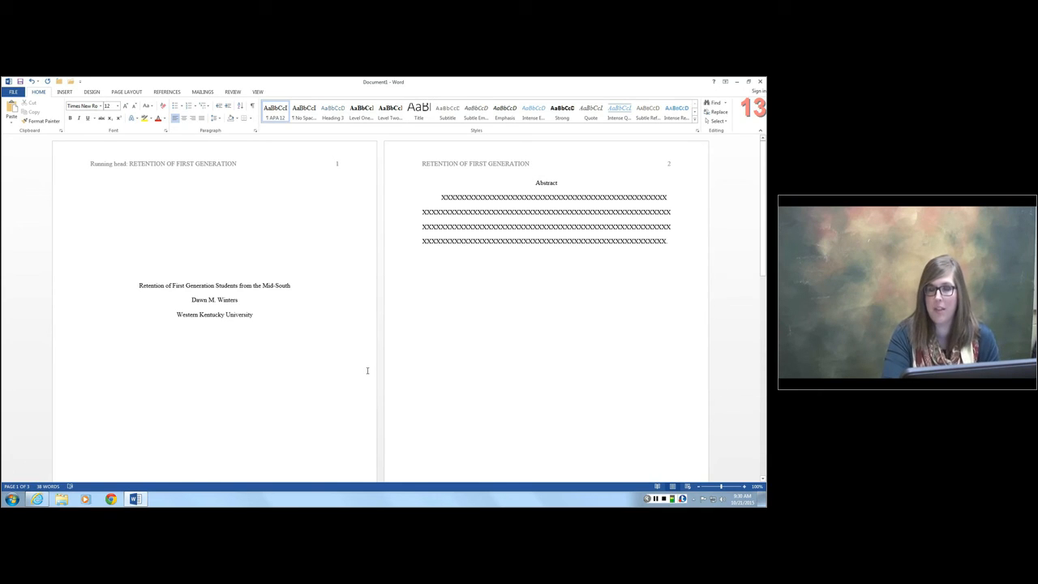
scroll(369, 372, "down", 4)
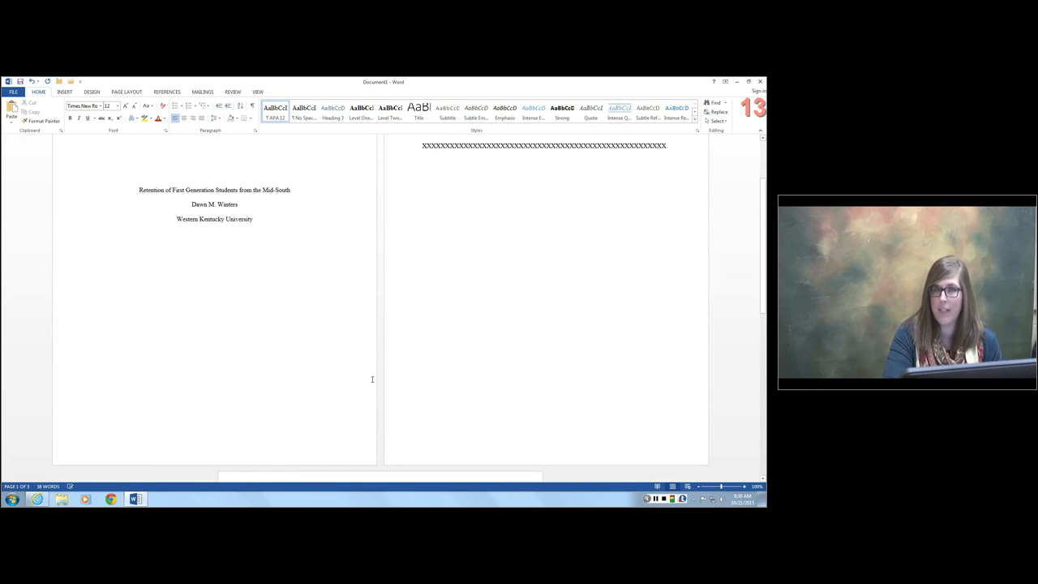
scroll(372, 389, "down", 1)
scroll(372, 392, "down", 1)
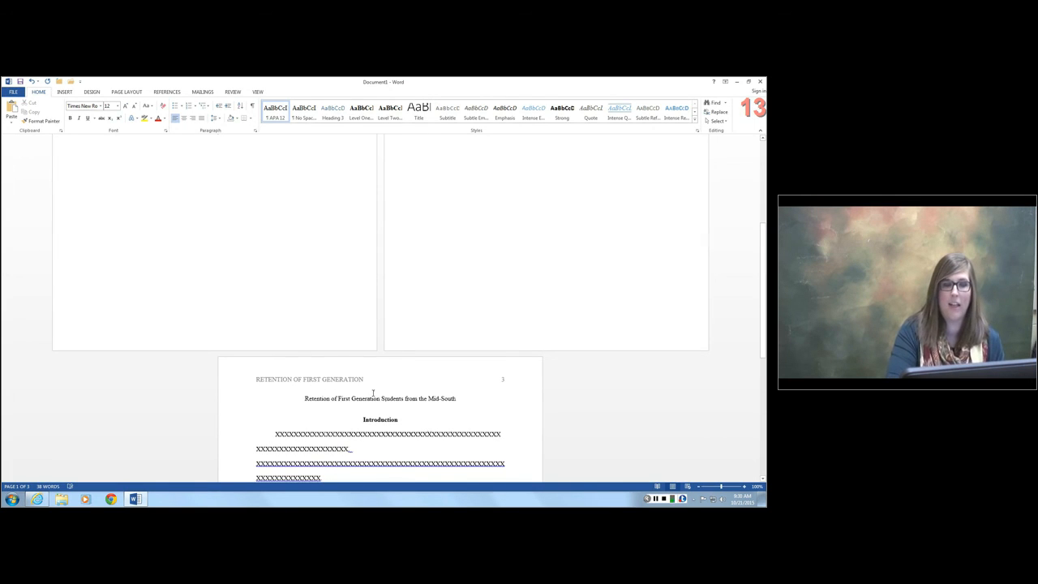
scroll(373, 394, "down", 3)
scroll(373, 394, "down", 2)
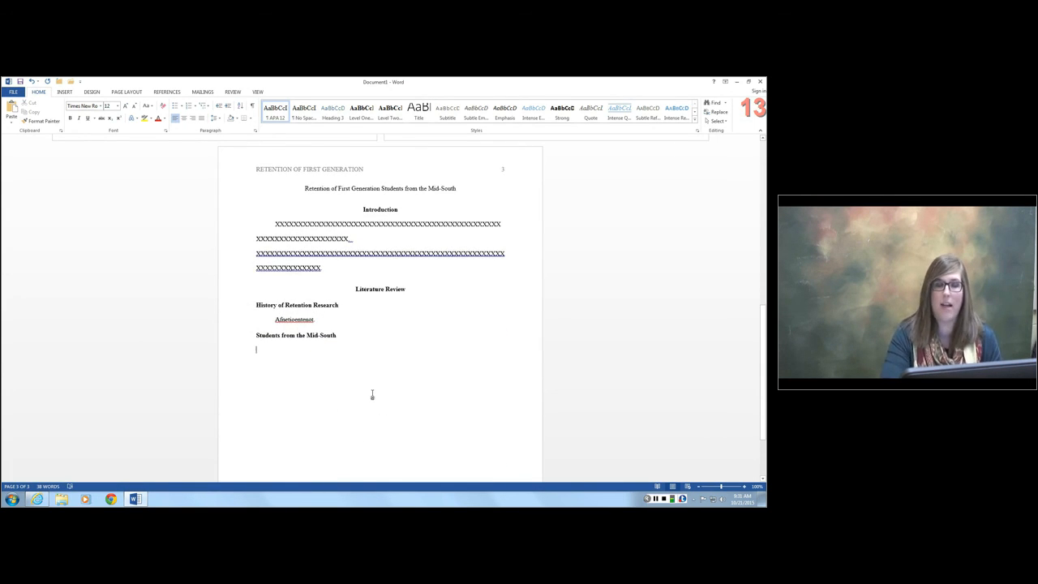